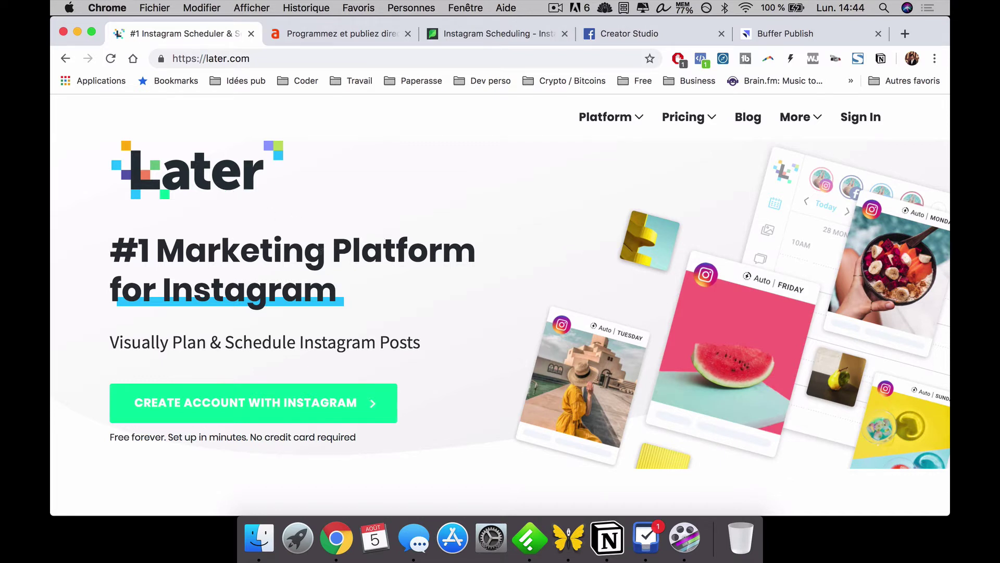
- Examine the Later homepage introduction and its section on planning a week of Instagram posts, including the automatic scheduling feature
{"action": "scroll", "coordinate": [412, 263], "scroll_direction": "down", "scroll_amount": 1}
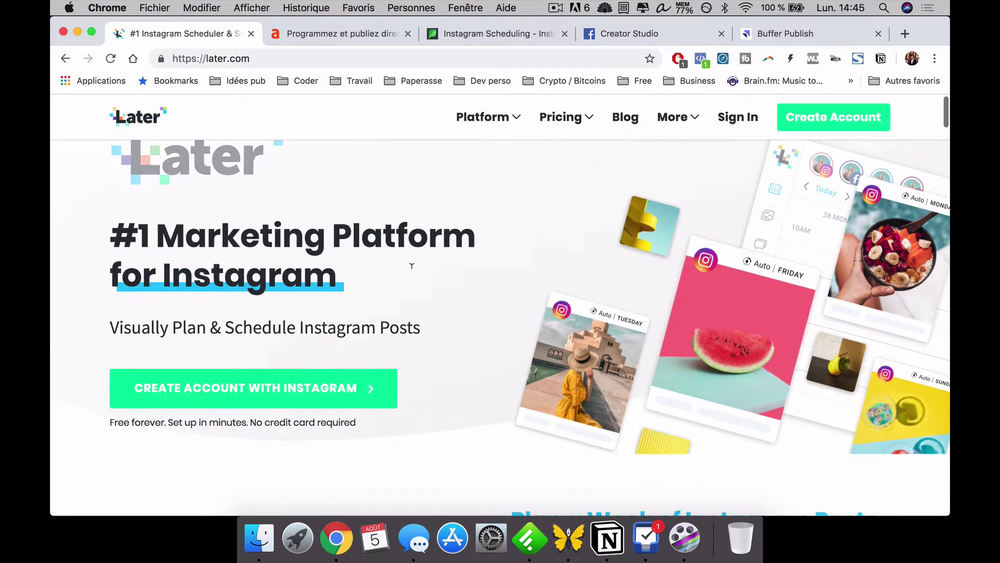
{"action": "scroll", "coordinate": [411, 265], "scroll_direction": "up", "scroll_amount": 1}
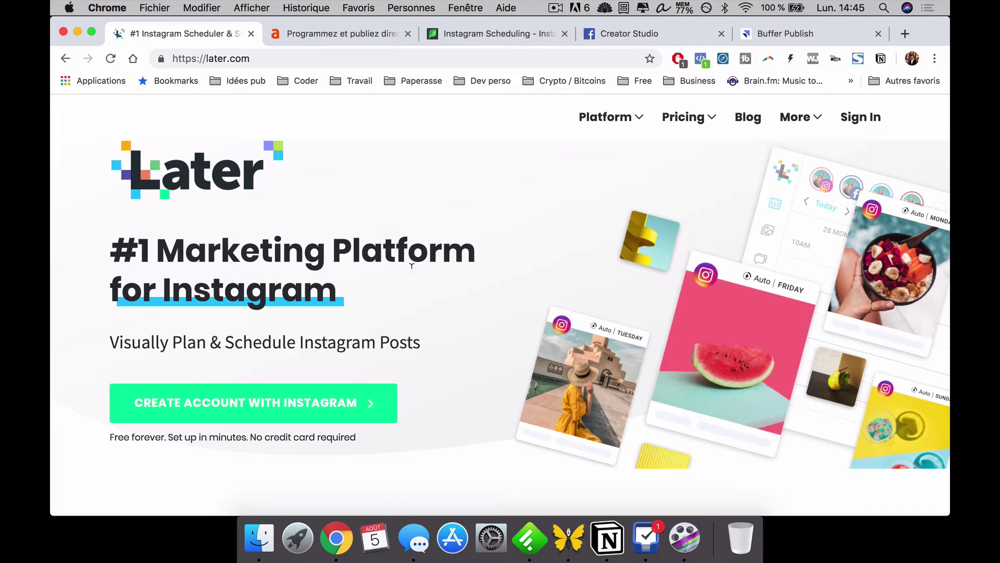
{"action": "scroll", "coordinate": [411, 265], "scroll_direction": "down", "scroll_amount": 5}
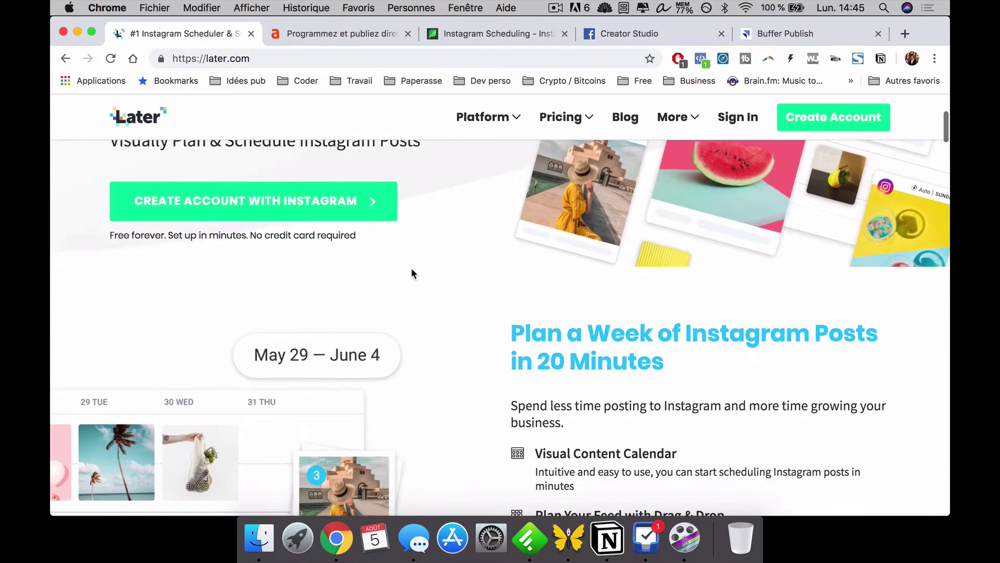
{"action": "scroll", "coordinate": [412, 270], "scroll_direction": "down", "scroll_amount": 1}
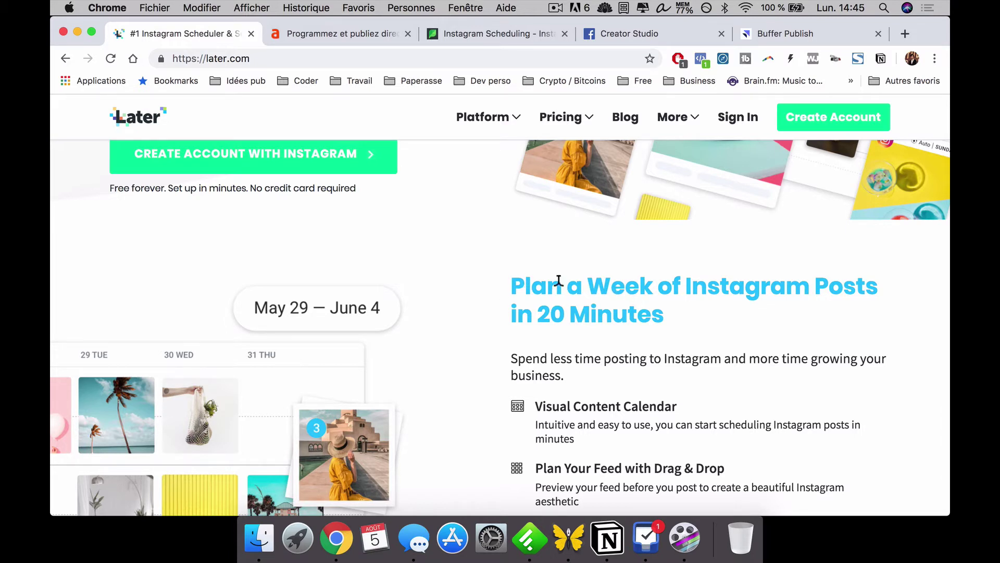
{"action": "triple_click", "coordinate": [721, 309]}
{"action": "left_click", "coordinate": [692, 284]}
{"action": "scroll", "coordinate": [638, 305], "scroll_direction": "down", "scroll_amount": 2}
{"action": "scroll", "coordinate": [412, 330], "scroll_direction": "down", "scroll_amount": 2}
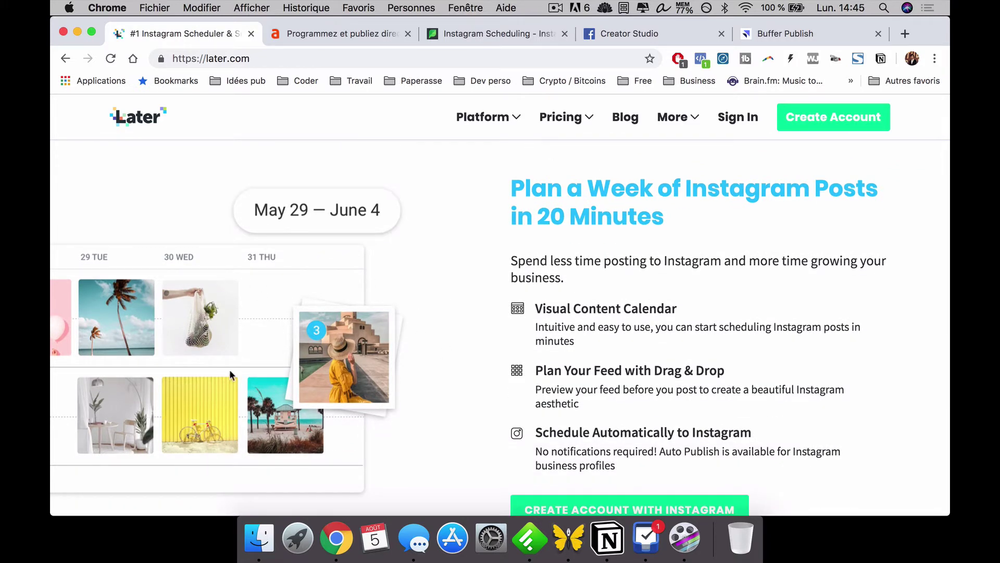
{"action": "scroll", "coordinate": [531, 365], "scroll_direction": "down", "scroll_amount": 1}
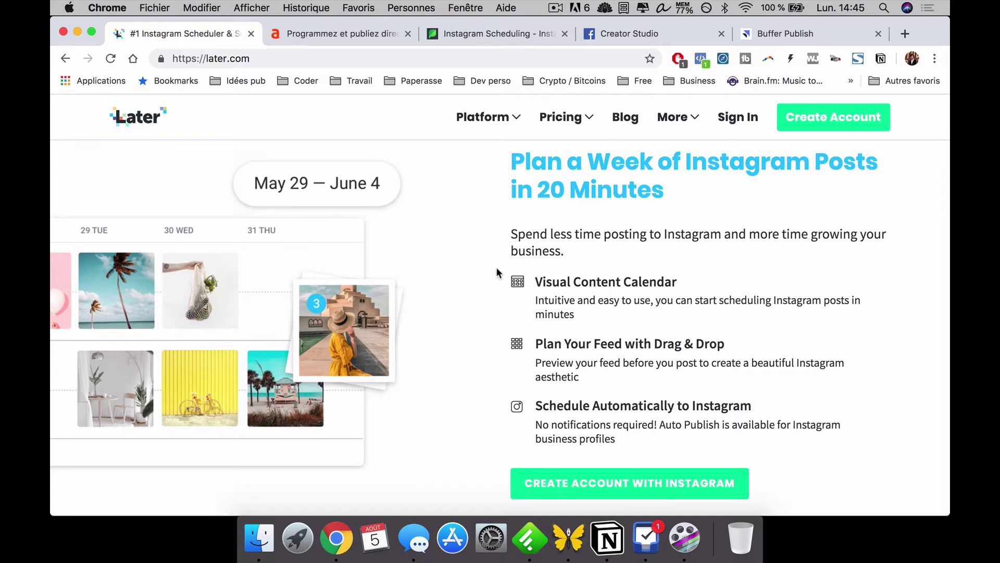
{"action": "scroll", "coordinate": [496, 267], "scroll_direction": "down", "scroll_amount": 2}
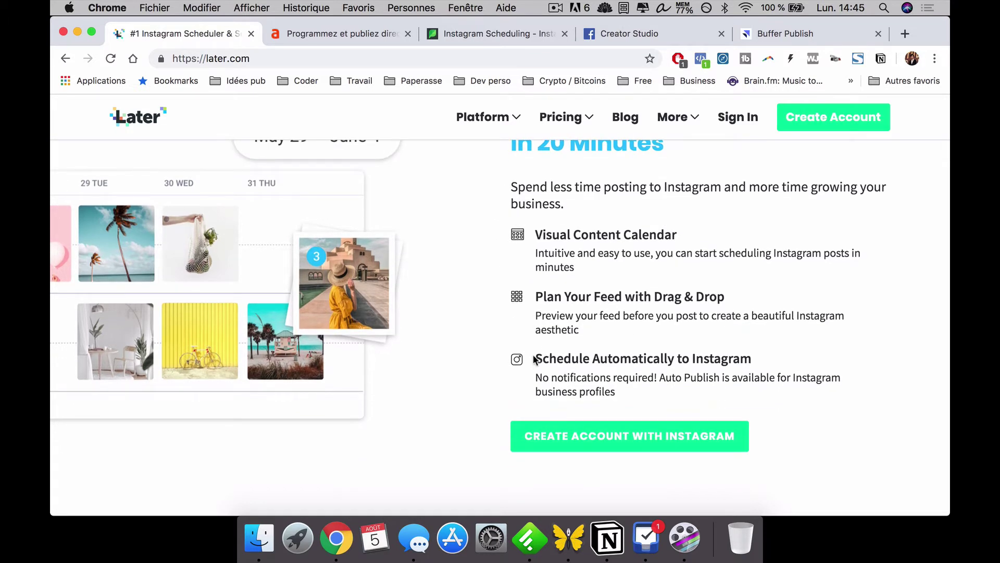
{"action": "left_click_drag", "start_coordinate": [535, 360], "coordinate": [754, 362]}
{"action": "left_click", "coordinate": [752, 359]}
- Review the Instagram Partners section about auto publishing safety on the Later homepage
{"action": "scroll", "coordinate": [752, 361], "scroll_direction": "down", "scroll_amount": 10}
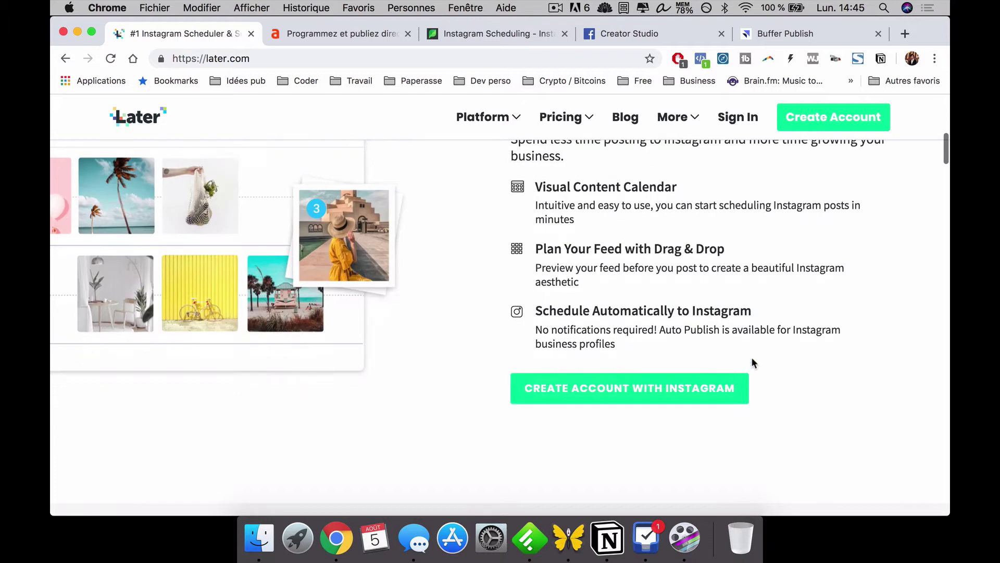
{"action": "scroll", "coordinate": [754, 363], "scroll_direction": "up", "scroll_amount": 1}
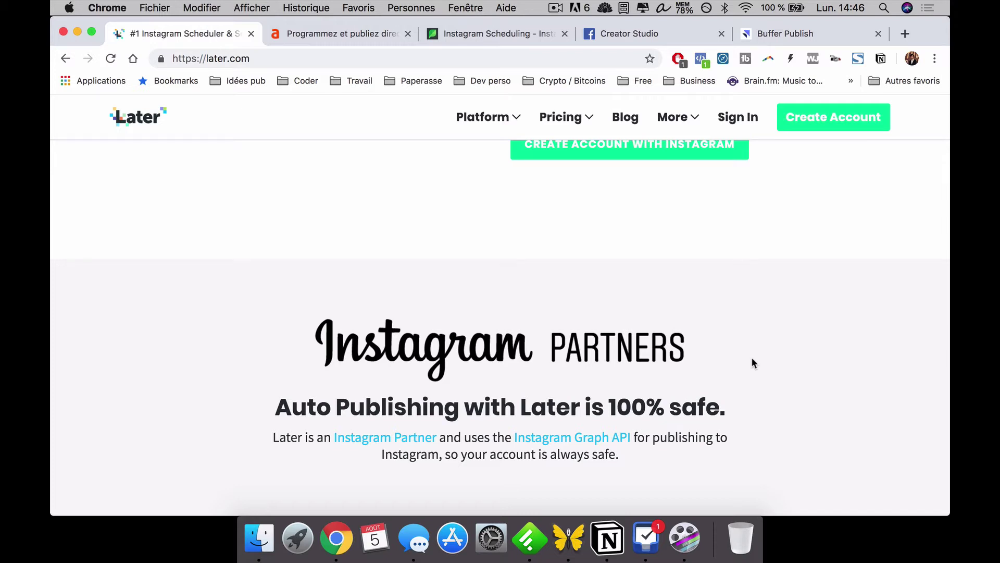
{"action": "scroll", "coordinate": [752, 358], "scroll_direction": "up", "scroll_amount": 1}
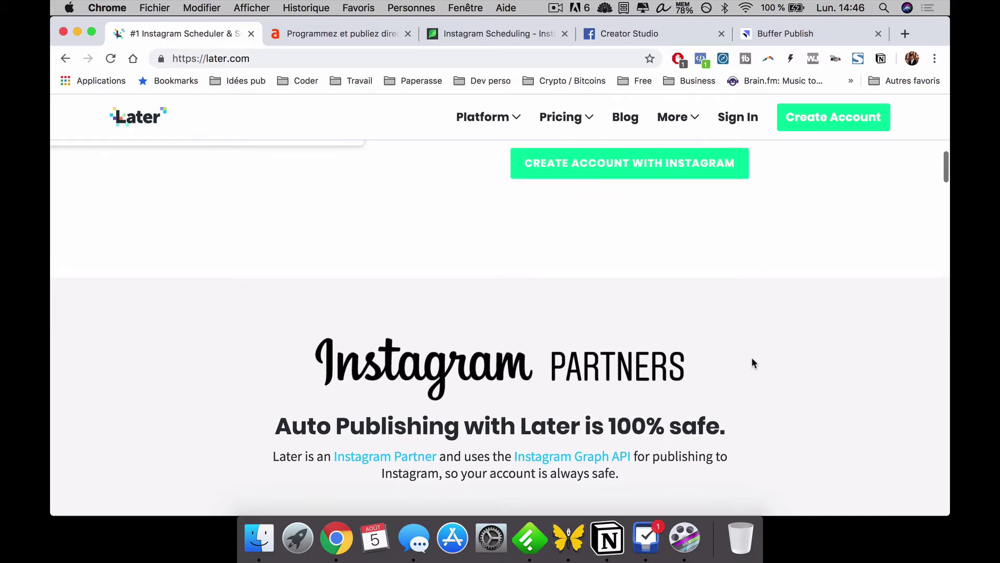
{"action": "scroll", "coordinate": [752, 358], "scroll_direction": "up", "scroll_amount": 13}
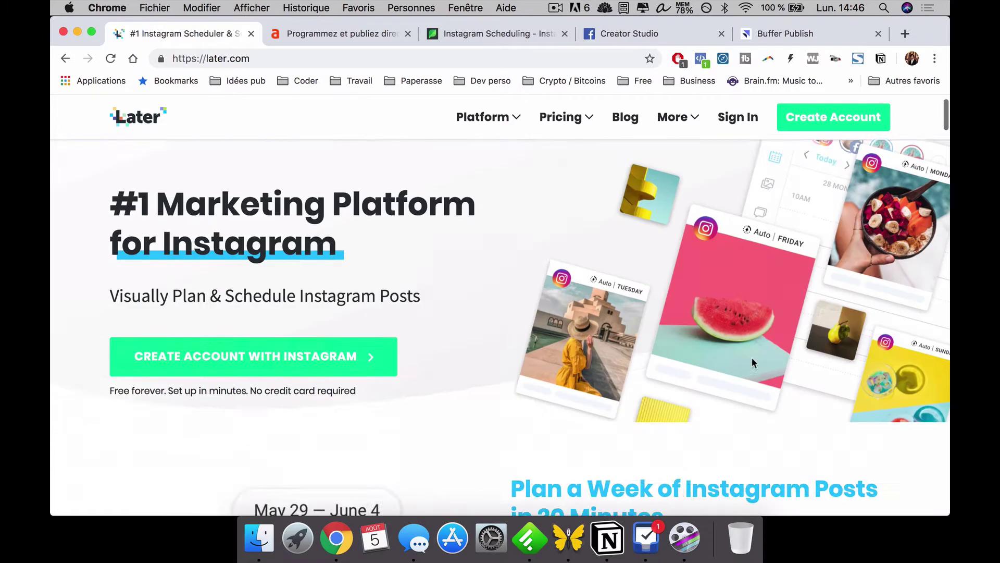
{"action": "scroll", "coordinate": [499, 363], "scroll_direction": "down", "scroll_amount": 8}
{"action": "scroll", "coordinate": [498, 364], "scroll_direction": "down", "scroll_amount": 6}
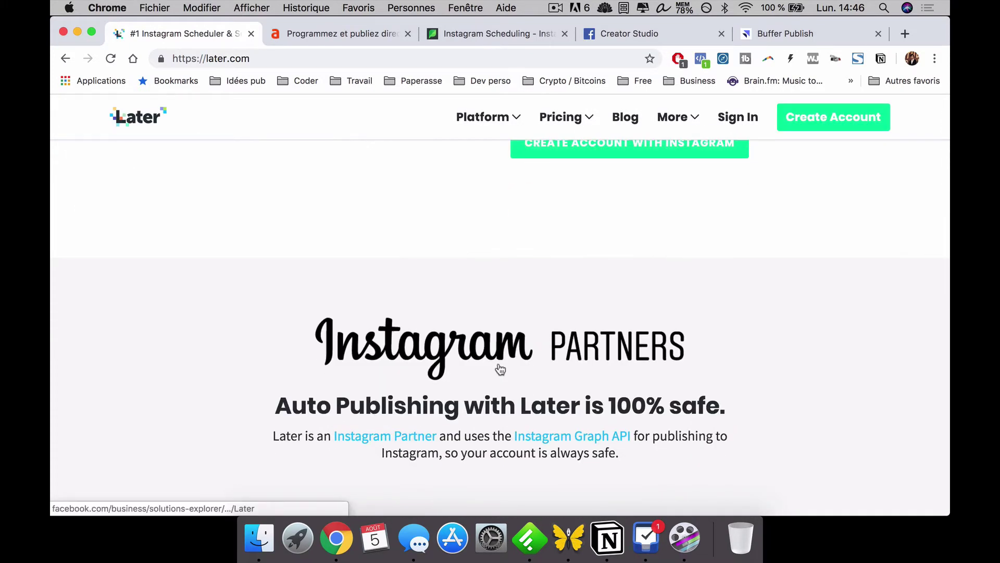
{"action": "scroll", "coordinate": [647, 383], "scroll_direction": "down", "scroll_amount": 2}
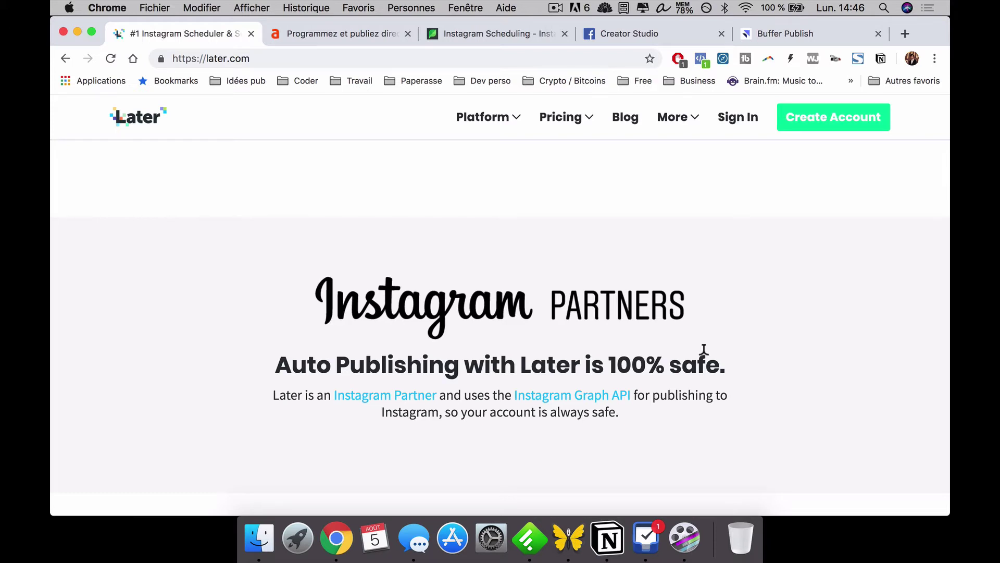
{"action": "scroll", "coordinate": [703, 354], "scroll_direction": "down", "scroll_amount": 1}
- Examine the section on organizing photos and videos and skim the rest of the Later homepage
{"action": "scroll", "coordinate": [703, 355], "scroll_direction": "down", "scroll_amount": 5}
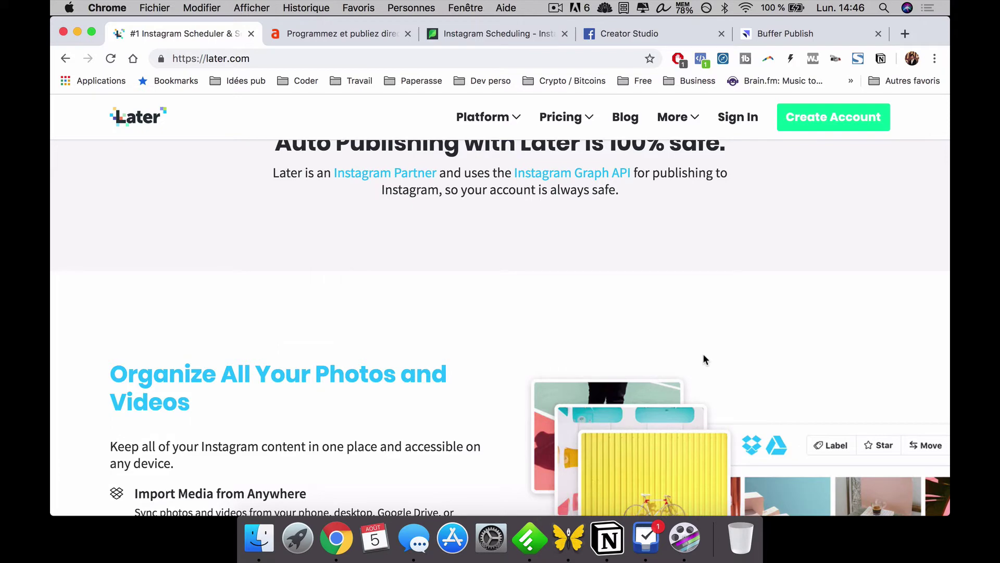
{"action": "scroll", "coordinate": [703, 359], "scroll_direction": "down", "scroll_amount": 8}
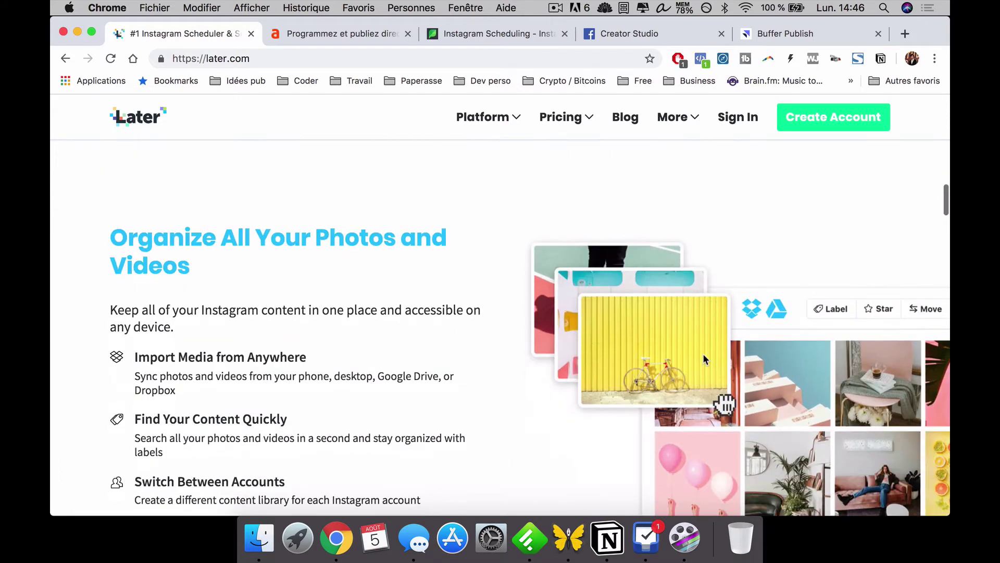
{"action": "scroll", "coordinate": [703, 360], "scroll_direction": "up", "scroll_amount": 2}
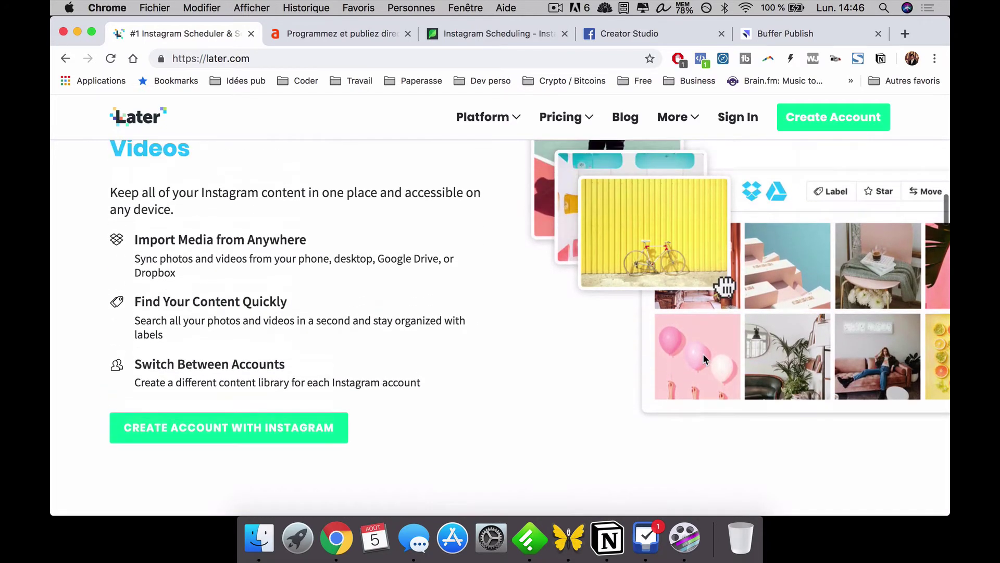
{"action": "scroll", "coordinate": [372, 304], "scroll_direction": "up", "scroll_amount": 2}
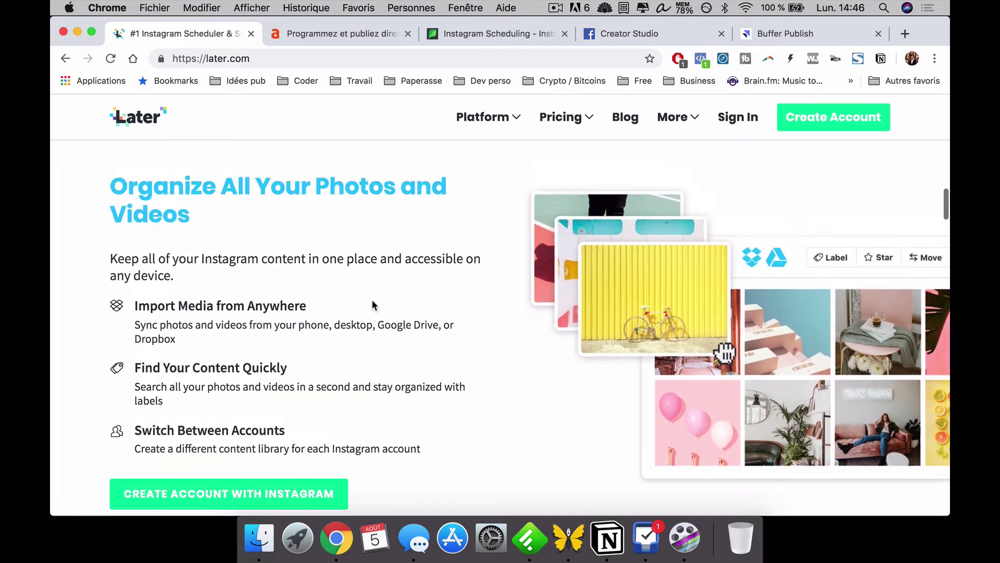
{"action": "scroll", "coordinate": [372, 304], "scroll_direction": "down", "scroll_amount": 1}
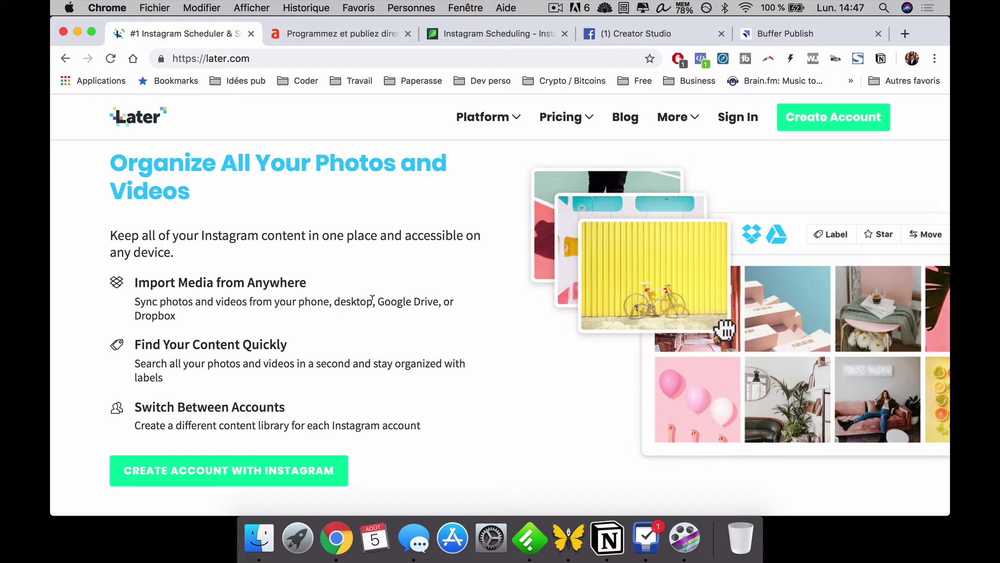
{"action": "scroll", "coordinate": [346, 297], "scroll_direction": "up", "scroll_amount": 15}
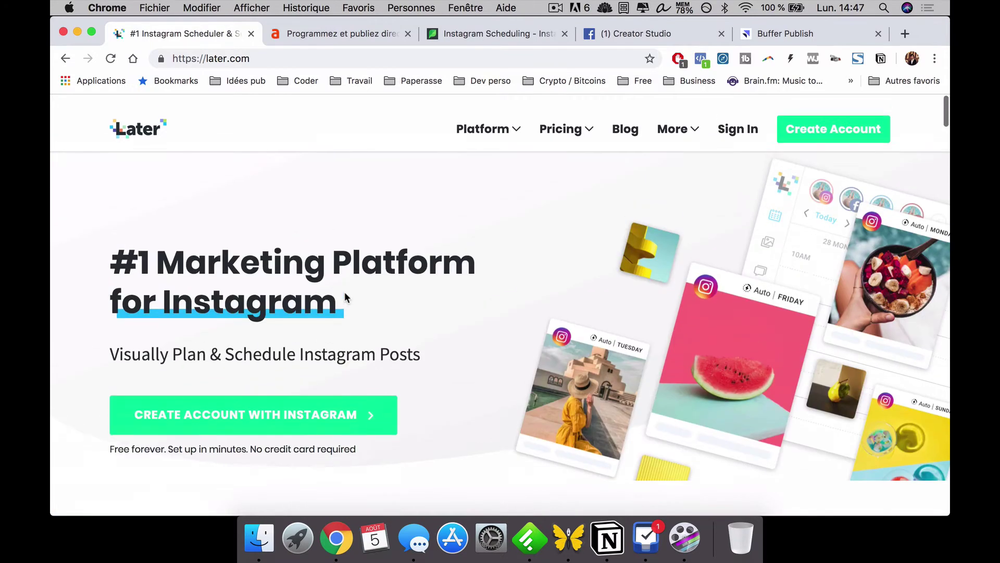
{"action": "scroll", "coordinate": [346, 297], "scroll_direction": "down", "scroll_amount": 1}
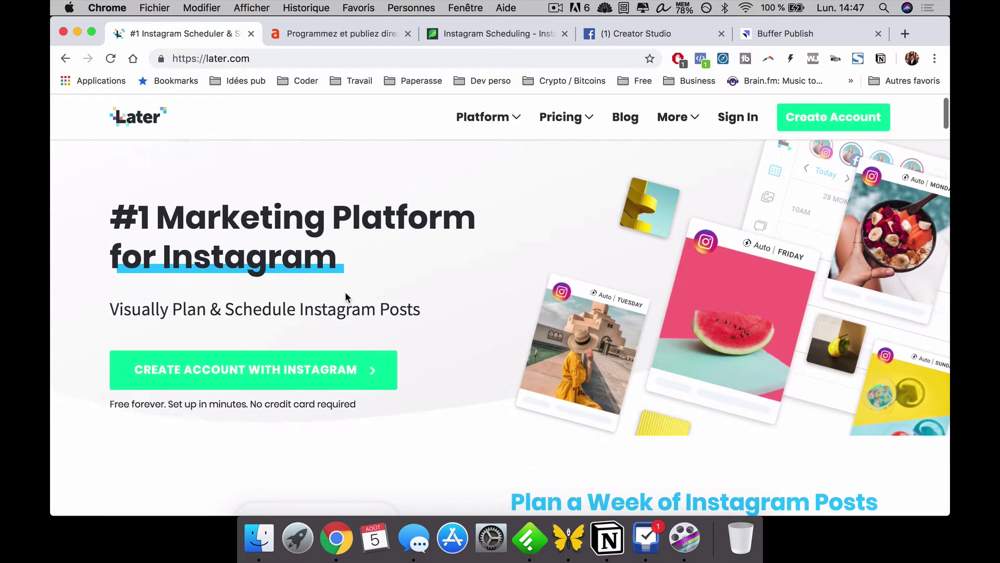
{"action": "scroll", "coordinate": [345, 297], "scroll_direction": "up", "scroll_amount": 1}
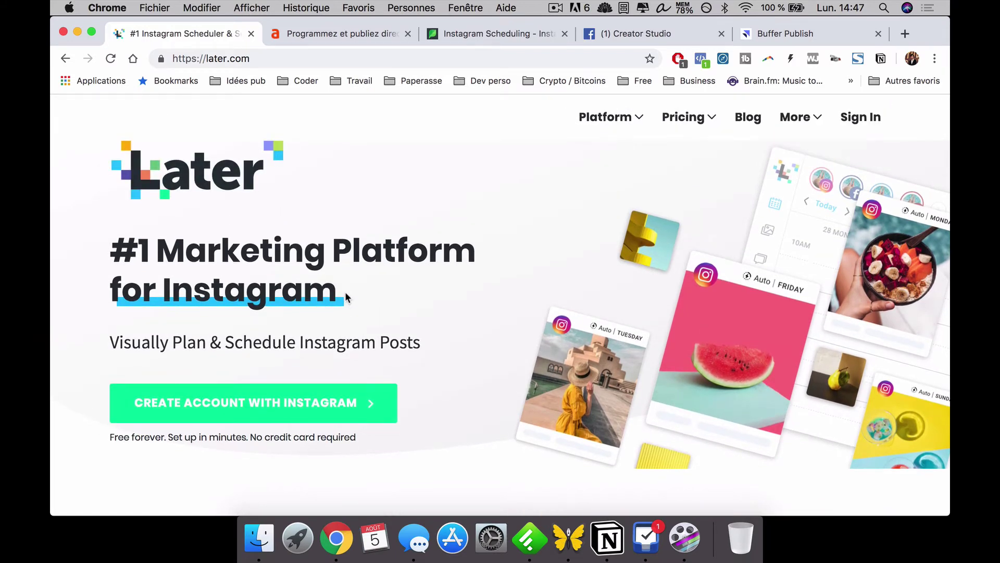
{"action": "scroll", "coordinate": [346, 292], "scroll_direction": "down", "scroll_amount": 15}
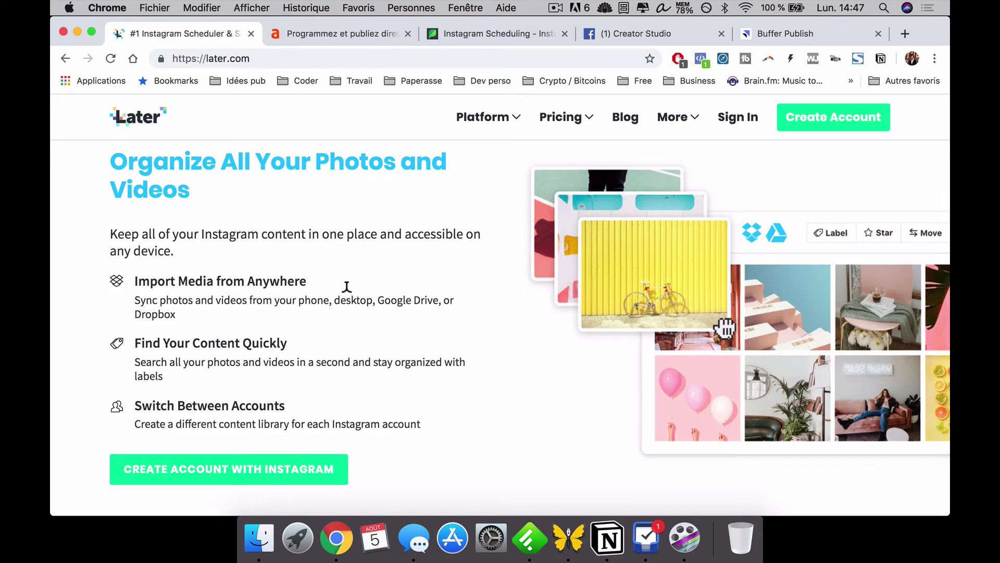
{"action": "scroll", "coordinate": [346, 288], "scroll_direction": "down", "scroll_amount": 3}
{"action": "scroll", "coordinate": [350, 294], "scroll_direction": "down", "scroll_amount": 10}
{"action": "scroll", "coordinate": [351, 296], "scroll_direction": "up", "scroll_amount": 20}
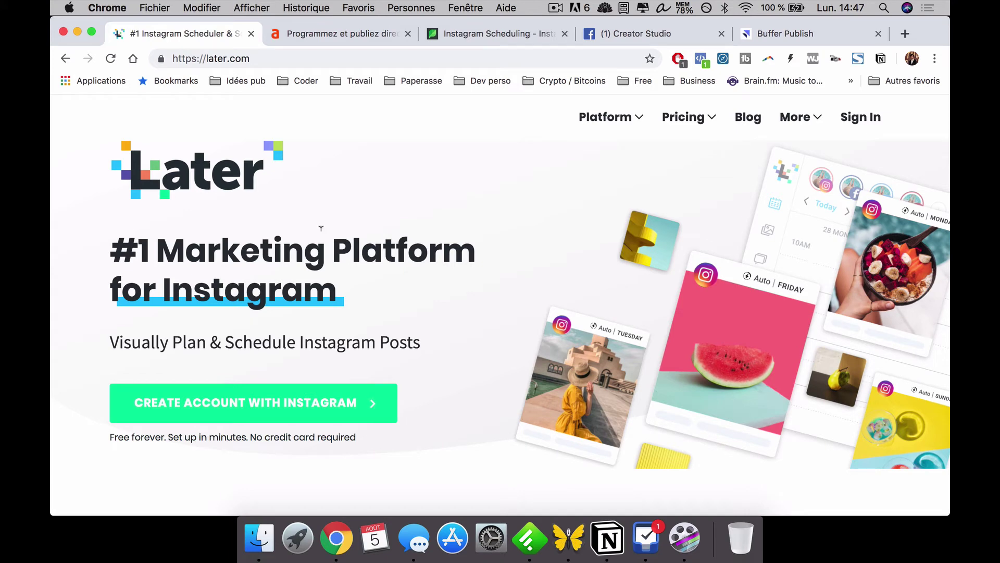
- Switch to the Agorapulse Instagram page and examine its sections on scheduling content in advance and managing accounts as a team
{"action": "left_click", "coordinate": [340, 34]}
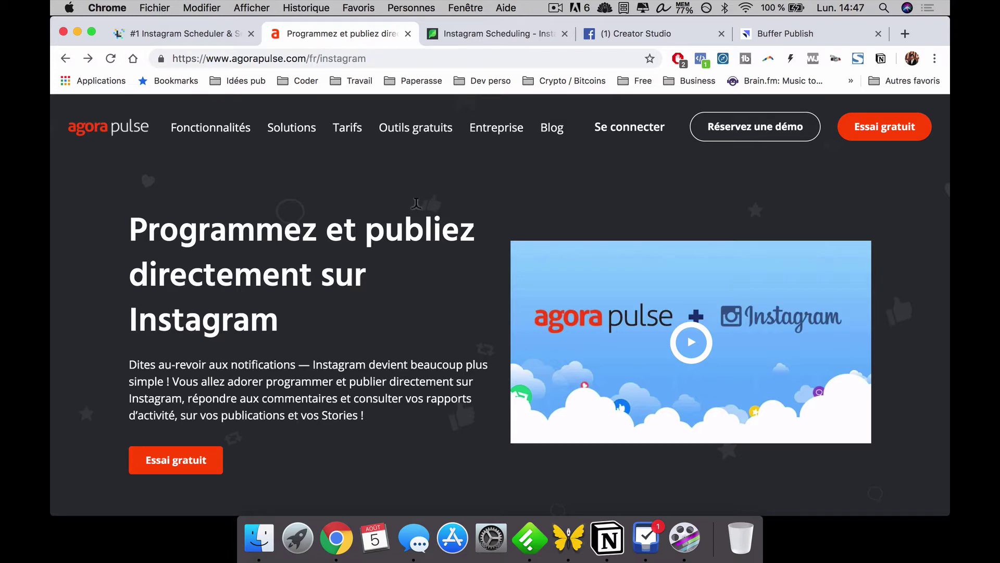
{"action": "scroll", "coordinate": [416, 203], "scroll_direction": "down", "scroll_amount": 10}
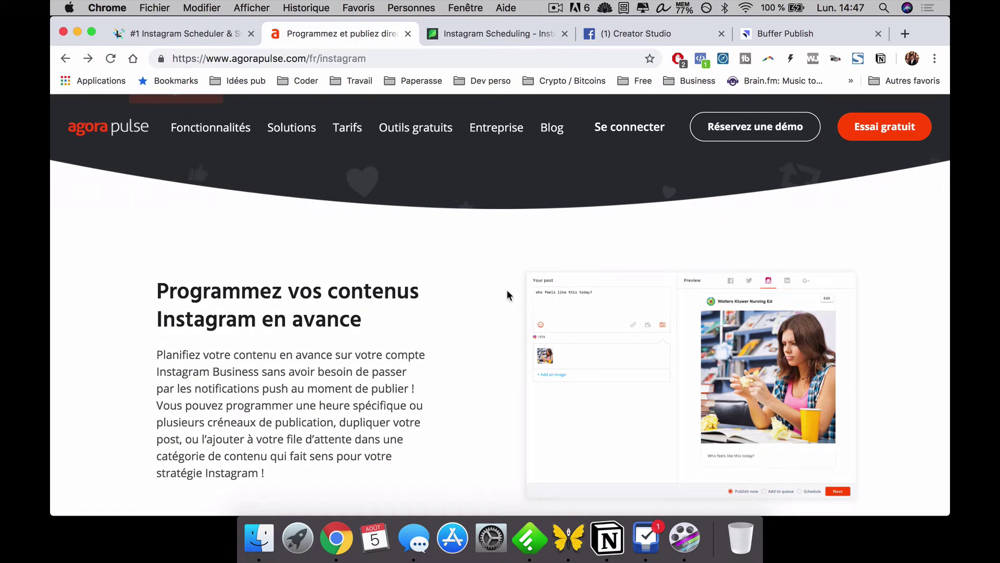
{"action": "scroll", "coordinate": [632, 325], "scroll_direction": "down", "scroll_amount": 2}
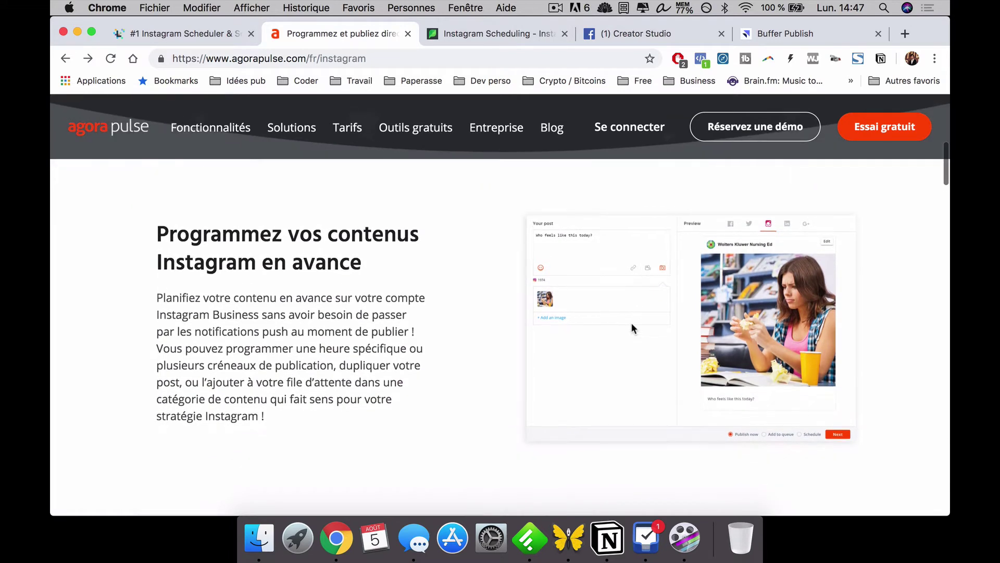
{"action": "scroll", "coordinate": [451, 282], "scroll_direction": "down", "scroll_amount": 20}
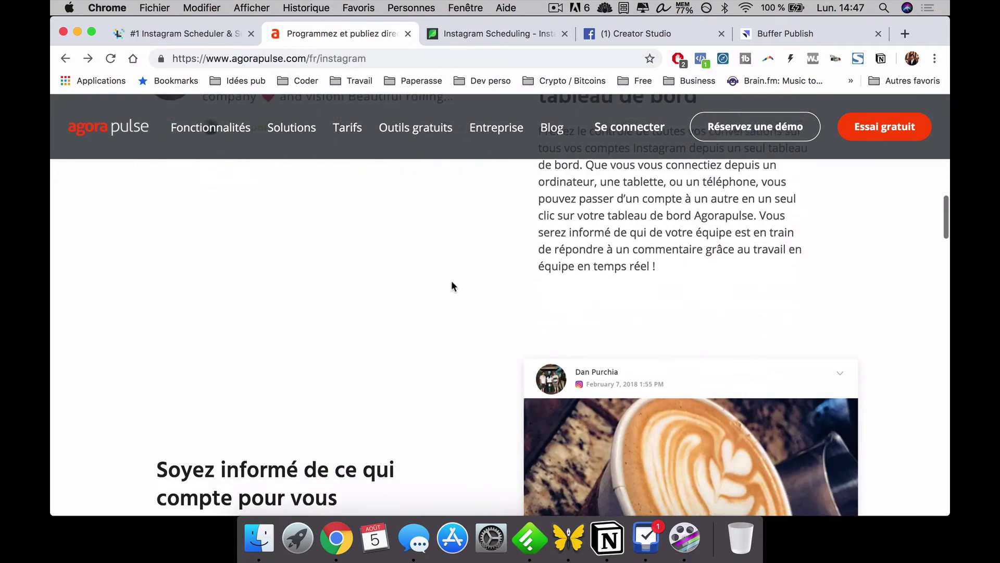
{"action": "scroll", "coordinate": [451, 281], "scroll_direction": "up", "scroll_amount": 20}
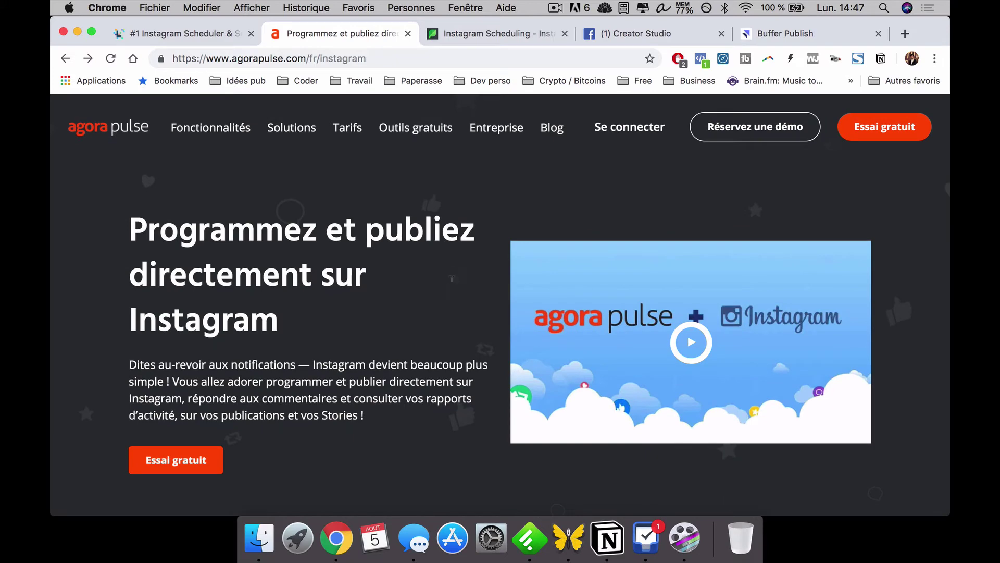
{"action": "scroll", "coordinate": [409, 280], "scroll_direction": "down", "scroll_amount": 10}
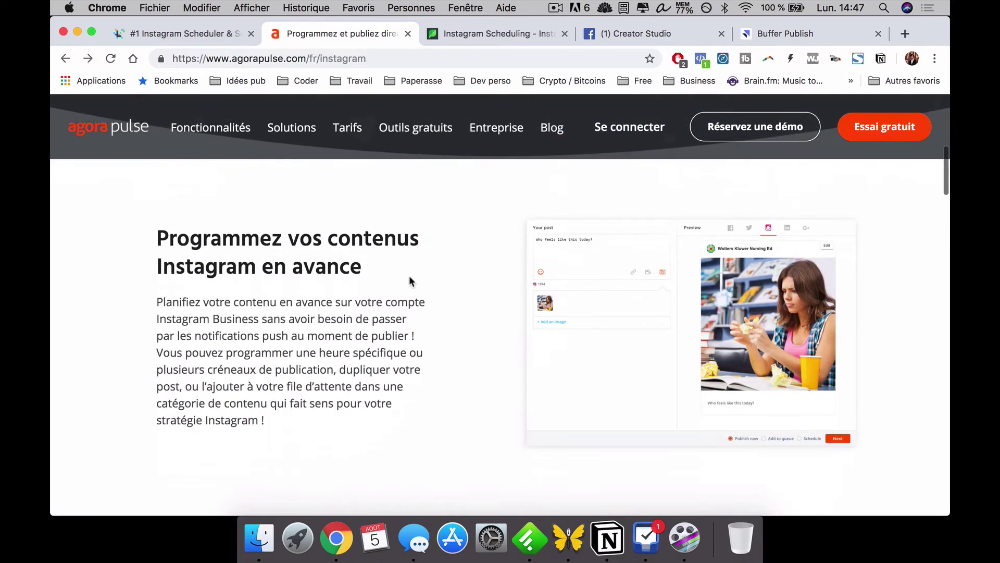
{"action": "scroll", "coordinate": [409, 275], "scroll_direction": "up", "scroll_amount": 10}
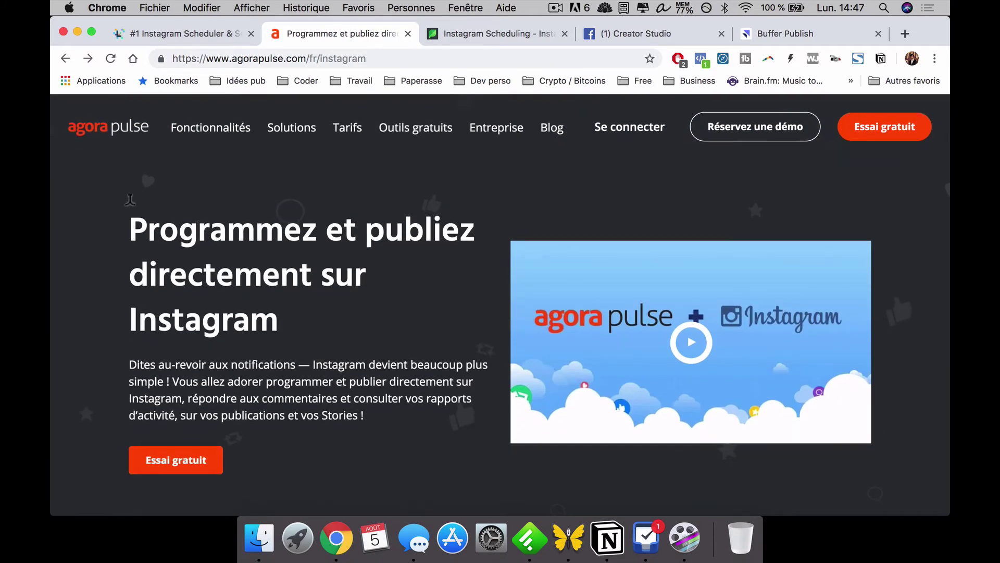
{"action": "scroll", "coordinate": [284, 344], "scroll_direction": "down", "scroll_amount": 10}
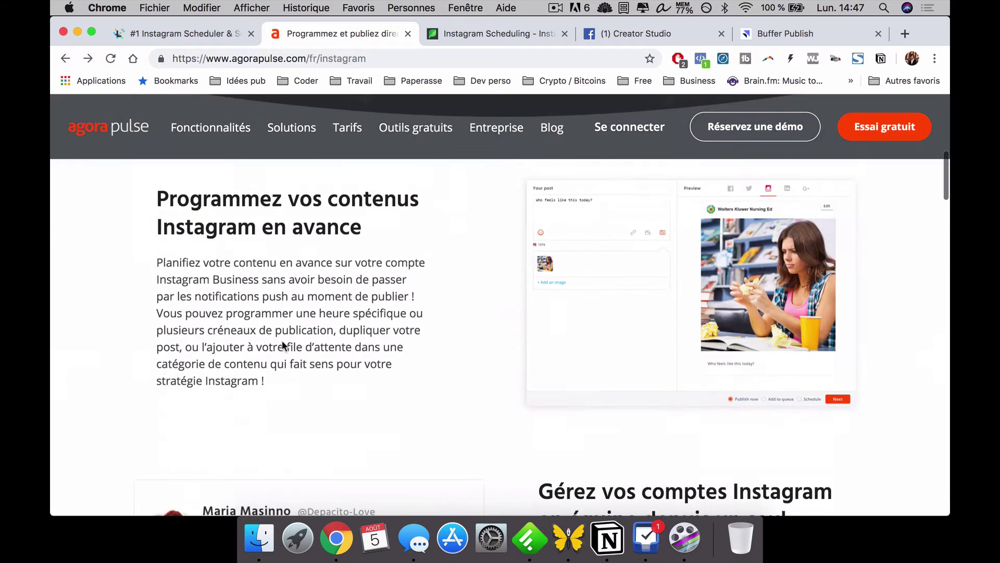
{"action": "scroll", "coordinate": [281, 337], "scroll_direction": "up", "scroll_amount": 2}
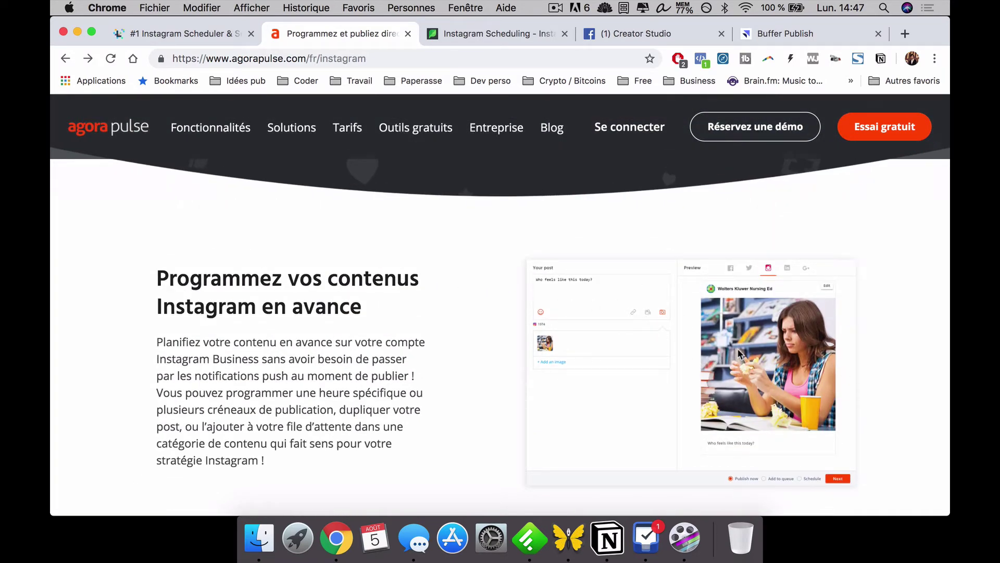
{"action": "scroll", "coordinate": [726, 338], "scroll_direction": "down", "scroll_amount": 5}
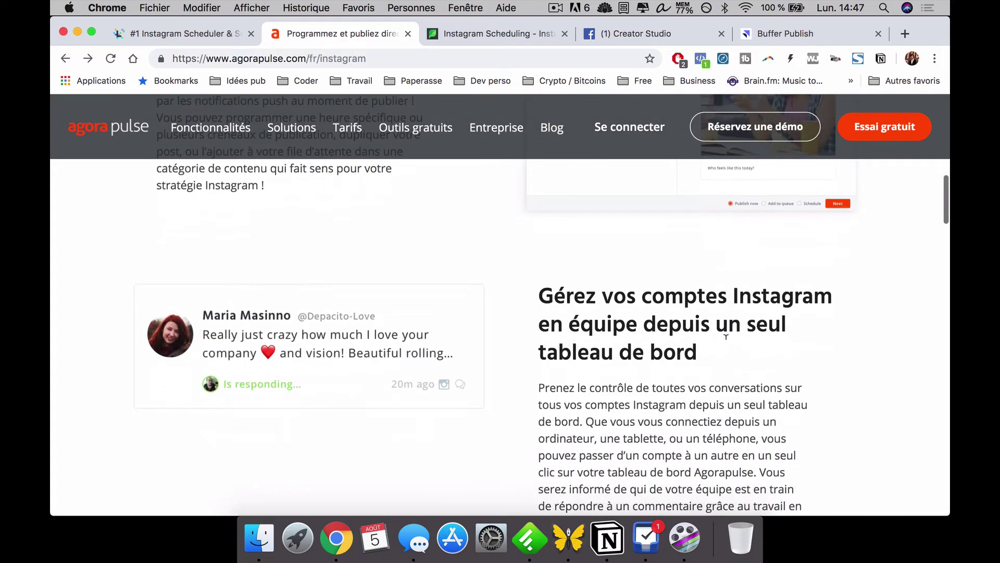
{"action": "scroll", "coordinate": [724, 339], "scroll_direction": "up", "scroll_amount": 1}
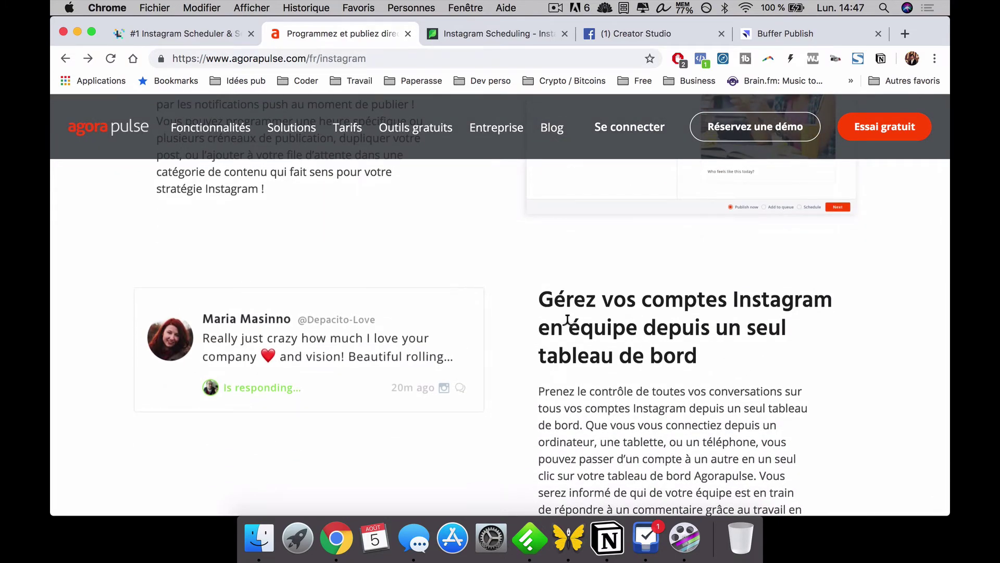
{"action": "scroll", "coordinate": [575, 308], "scroll_direction": "down", "scroll_amount": 5}
{"action": "scroll", "coordinate": [469, 292], "scroll_direction": "up", "scroll_amount": 15}
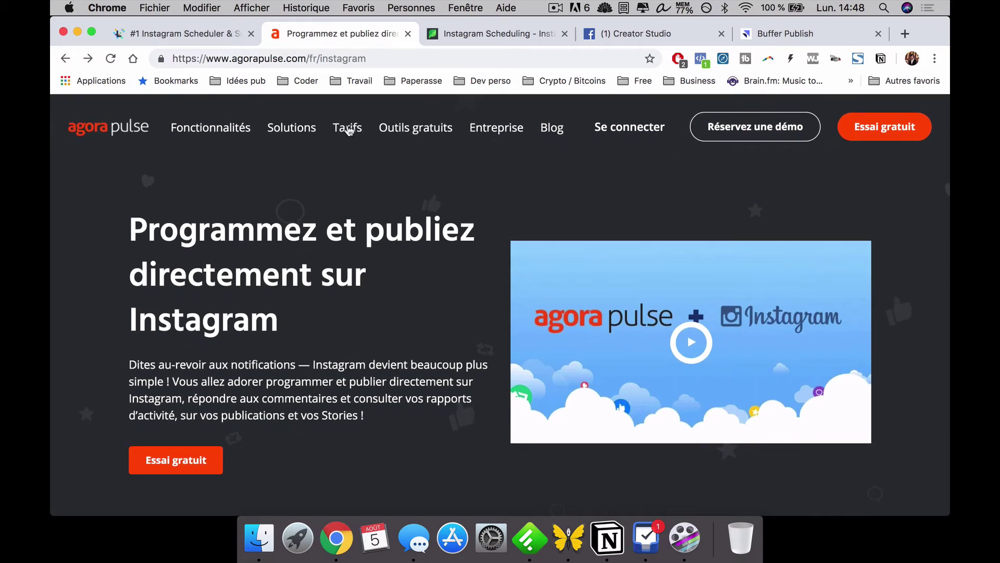
- Open the Agorapulse pricing page and examine the plan prices under annual billing, starting with the Medium plan
{"action": "left_click", "coordinate": [348, 129]}
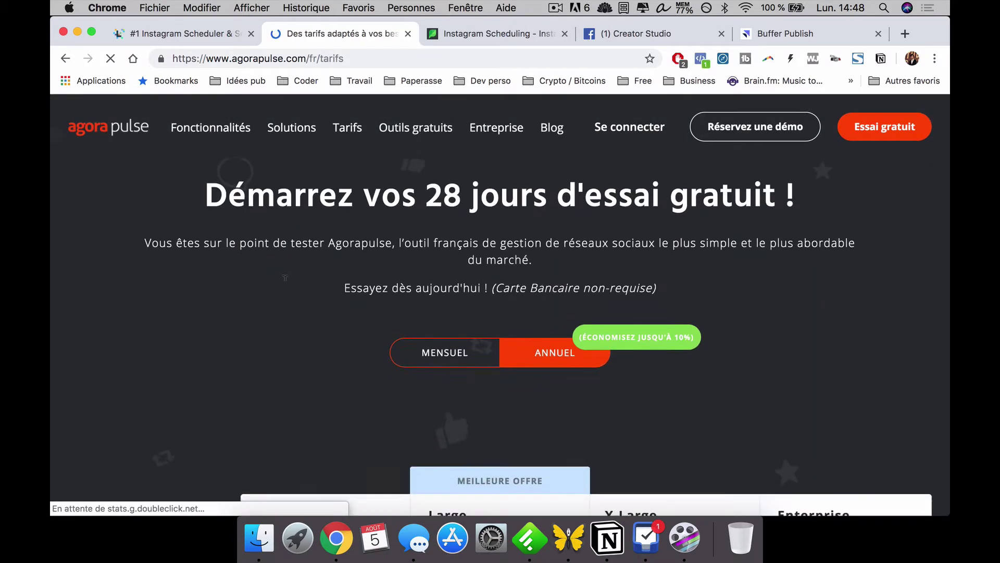
{"action": "scroll", "coordinate": [285, 285], "scroll_direction": "down", "scroll_amount": 3}
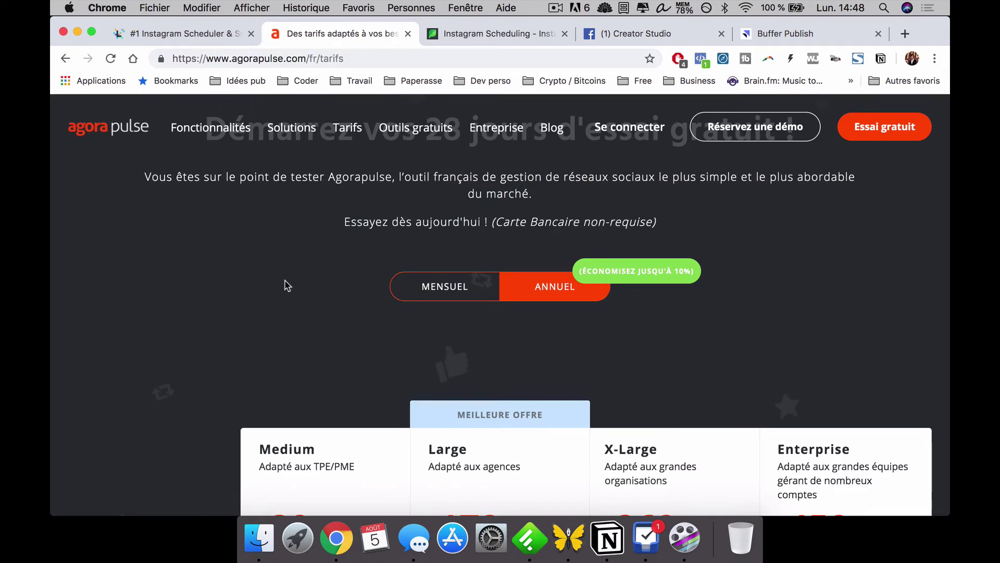
{"action": "scroll", "coordinate": [286, 286], "scroll_direction": "down", "scroll_amount": 3}
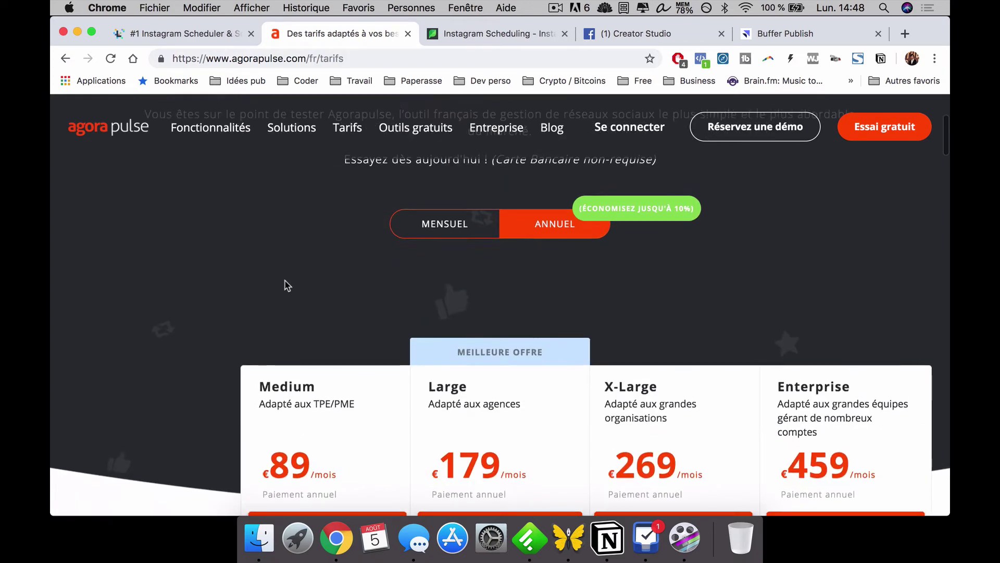
{"action": "scroll", "coordinate": [286, 285], "scroll_direction": "down", "scroll_amount": 3}
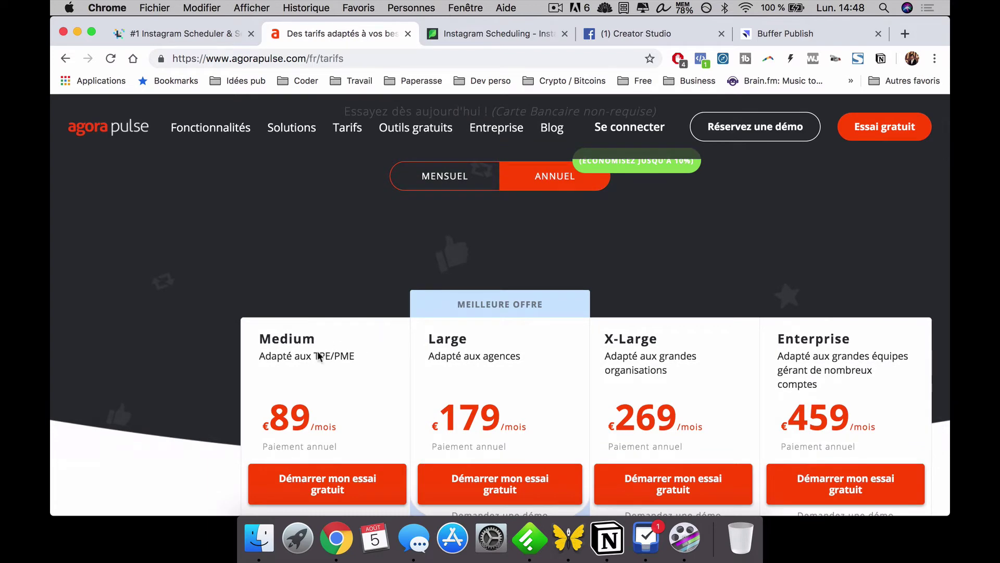
{"action": "scroll", "coordinate": [475, 262], "scroll_direction": "up", "scroll_amount": 3}
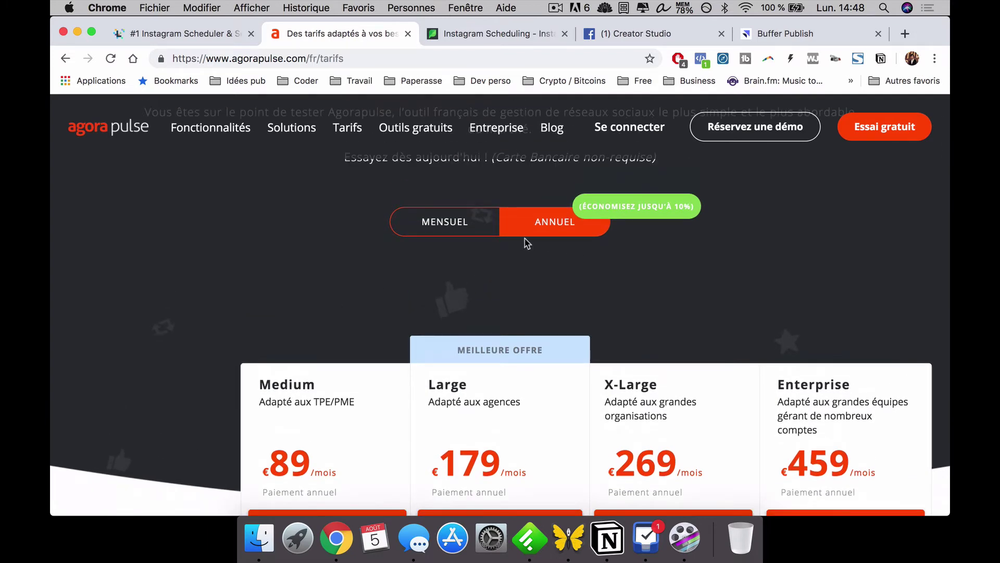
{"action": "left_click_drag", "start_coordinate": [268, 462], "coordinate": [254, 462]}
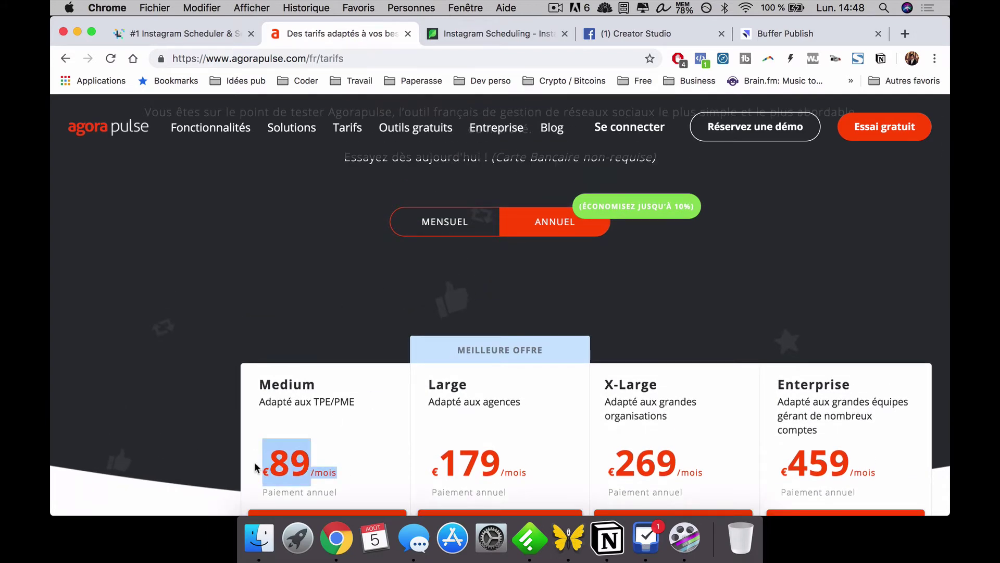
{"action": "left_click", "coordinate": [338, 446]}
{"action": "scroll", "coordinate": [338, 446], "scroll_direction": "down", "scroll_amount": 4}
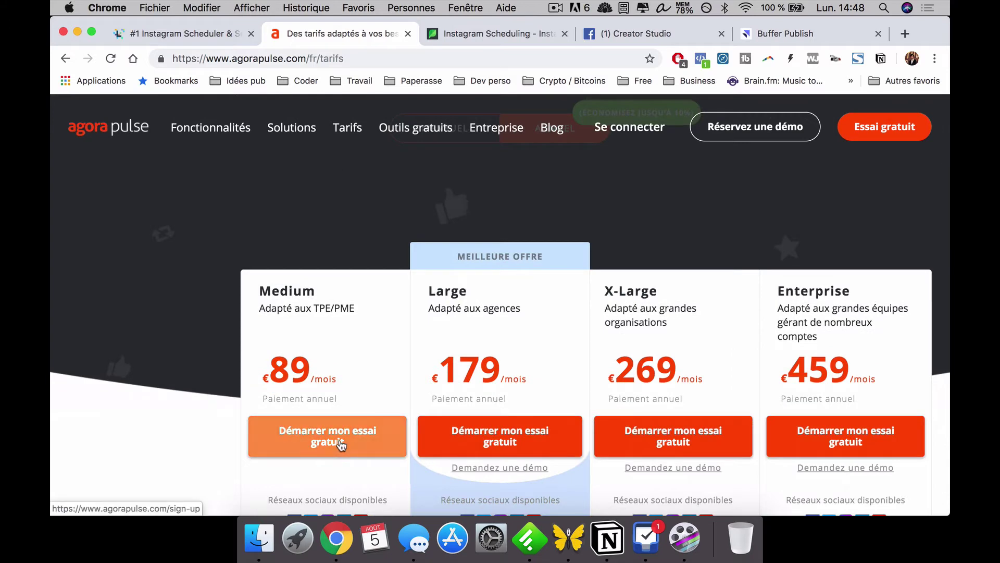
- Show the Agorapulse prices for monthly billing and examine each plan's supported networks, social profiles and users
{"action": "scroll", "coordinate": [331, 334], "scroll_direction": "up", "scroll_amount": 6}
{"action": "left_click", "coordinate": [429, 296]}
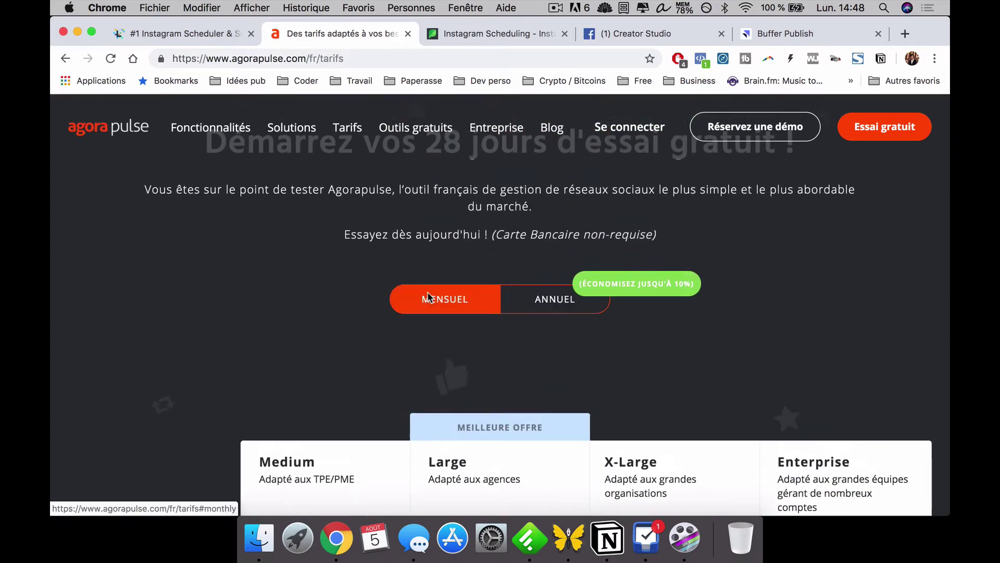
{"action": "scroll", "coordinate": [210, 318], "scroll_direction": "down", "scroll_amount": 4}
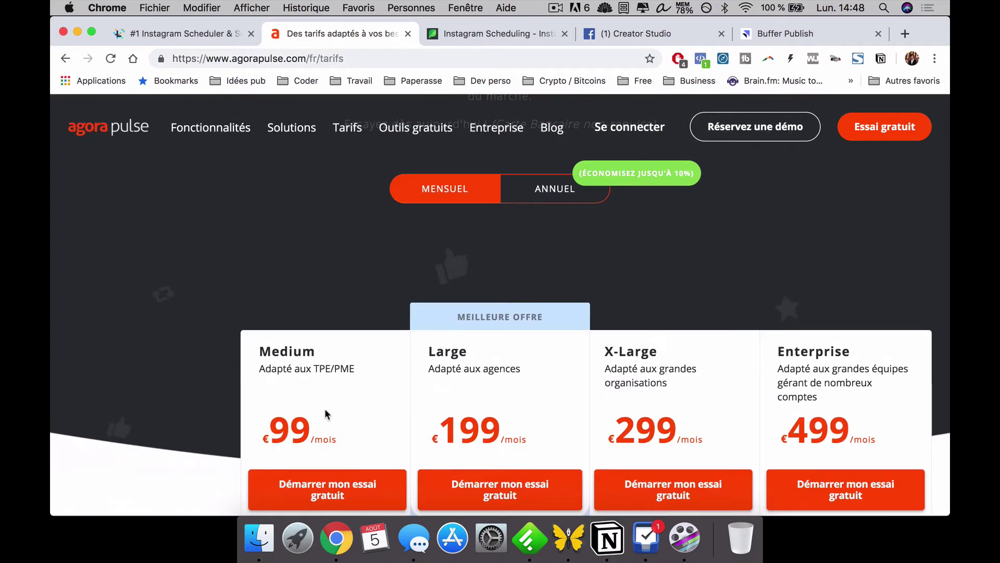
{"action": "scroll", "coordinate": [325, 408], "scroll_direction": "down", "scroll_amount": 3}
{"action": "scroll", "coordinate": [325, 407], "scroll_direction": "down", "scroll_amount": 3}
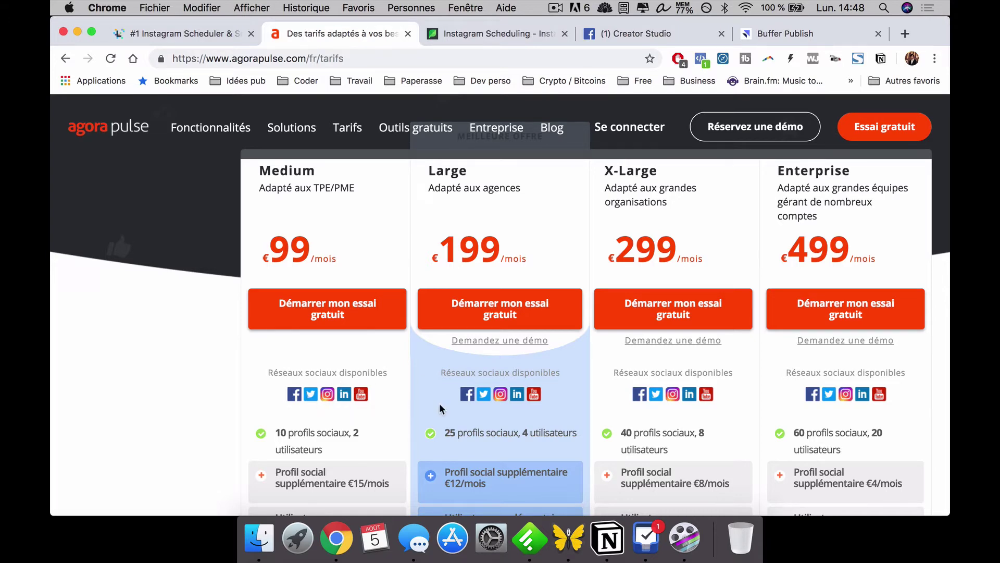
{"action": "scroll", "coordinate": [439, 417], "scroll_direction": "up", "scroll_amount": 5}
{"action": "scroll", "coordinate": [405, 385], "scroll_direction": "down", "scroll_amount": 3}
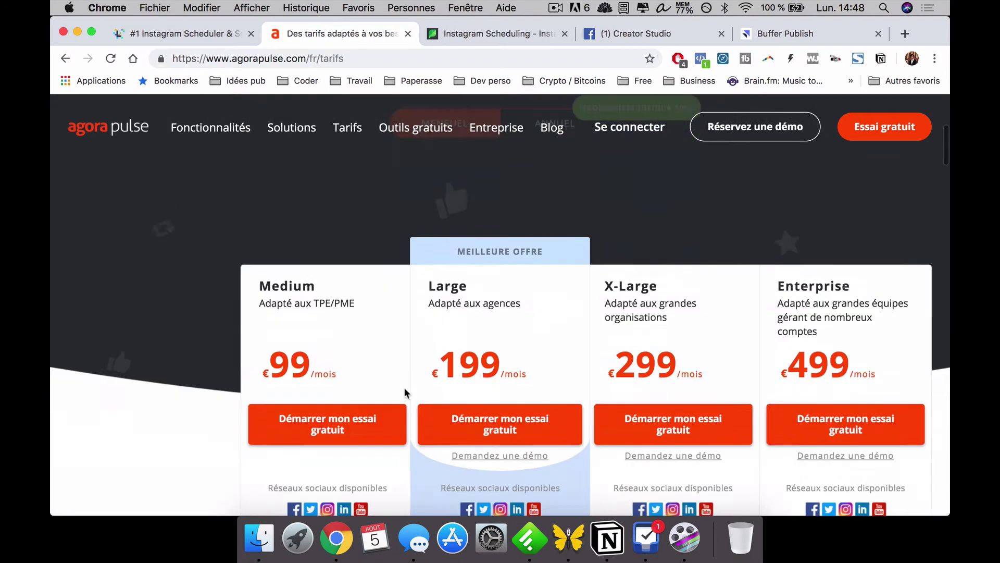
{"action": "scroll", "coordinate": [405, 387], "scroll_direction": "down", "scroll_amount": 3}
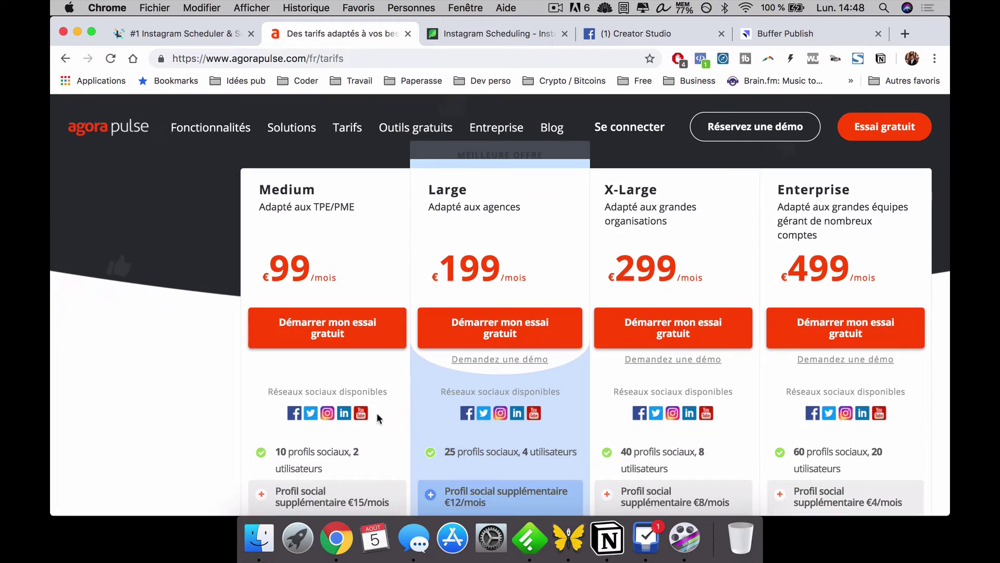
{"action": "left_click_drag", "start_coordinate": [274, 452], "coordinate": [359, 451]}
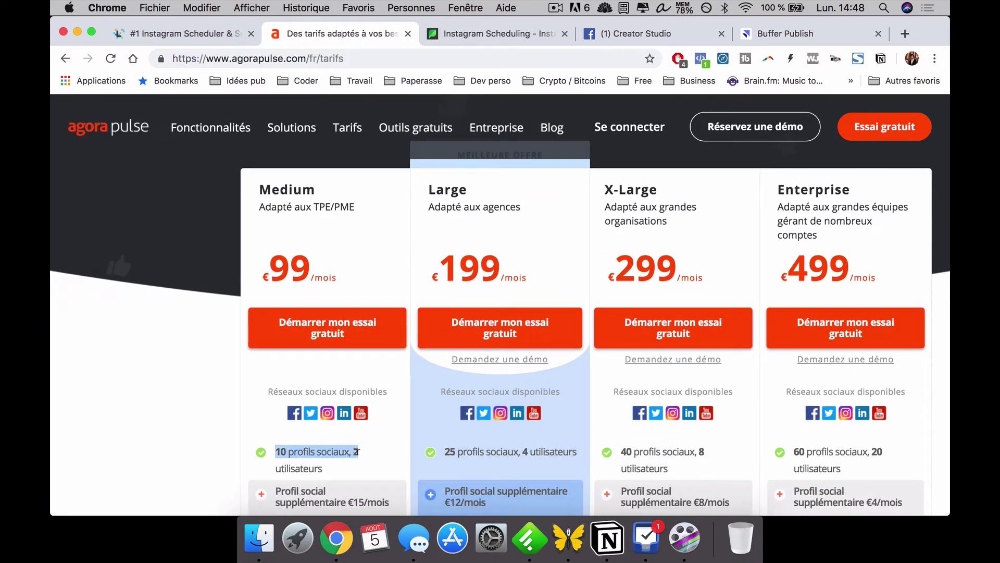
{"action": "left_click", "coordinate": [348, 451]}
{"action": "scroll", "coordinate": [343, 458], "scroll_direction": "down", "scroll_amount": 1}
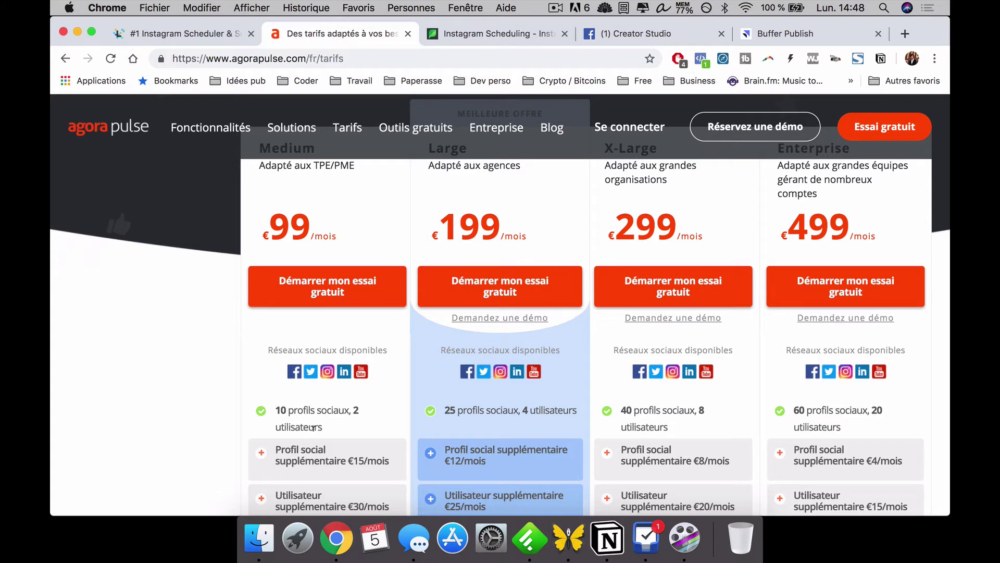
{"action": "scroll", "coordinate": [313, 407], "scroll_direction": "up", "scroll_amount": 10}
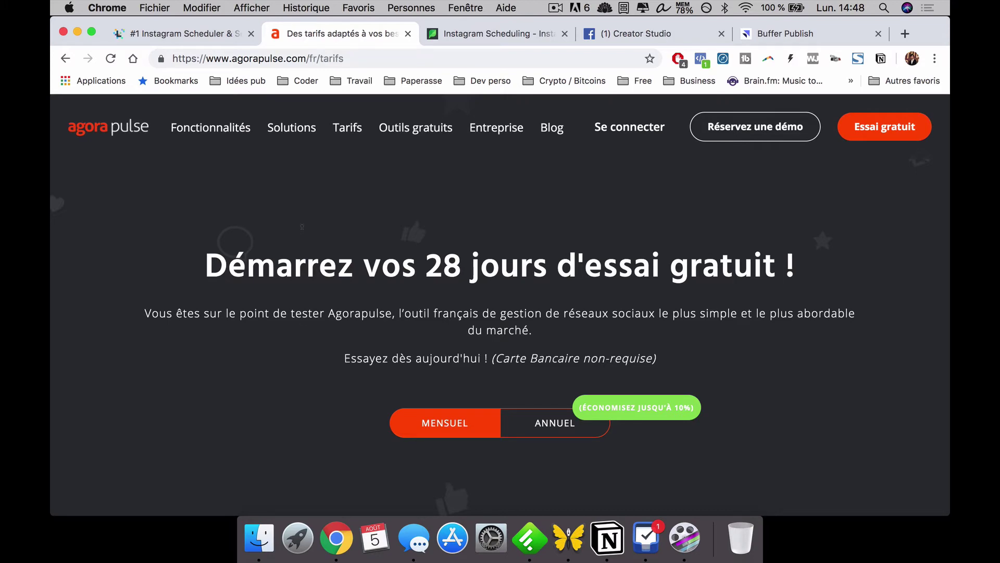
- Review the Sprout Social Instagram scheduling page introduction alongside the Later and Agorapulse pages
{"action": "left_click", "coordinate": [512, 33]}
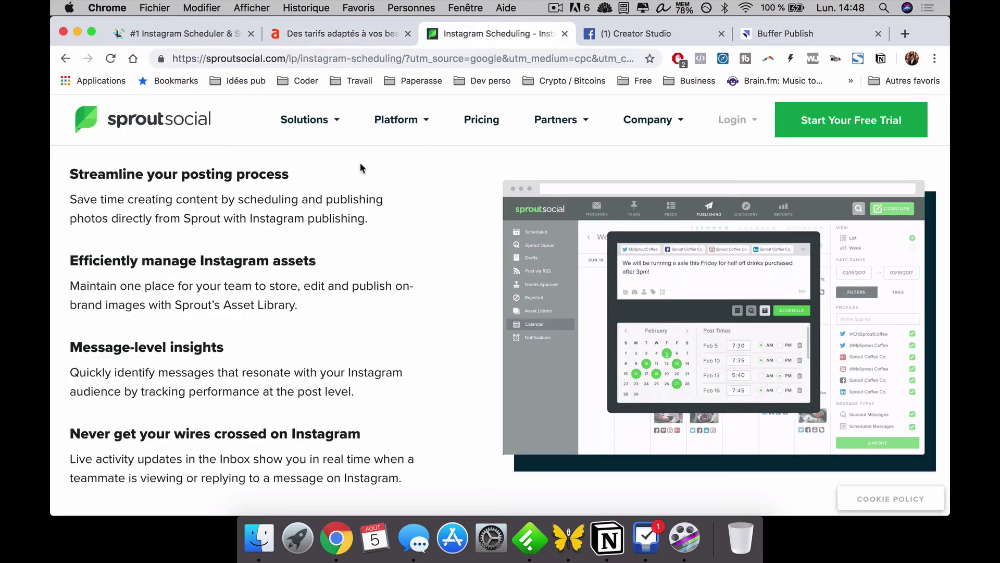
{"action": "scroll", "coordinate": [361, 168], "scroll_direction": "up", "scroll_amount": 15}
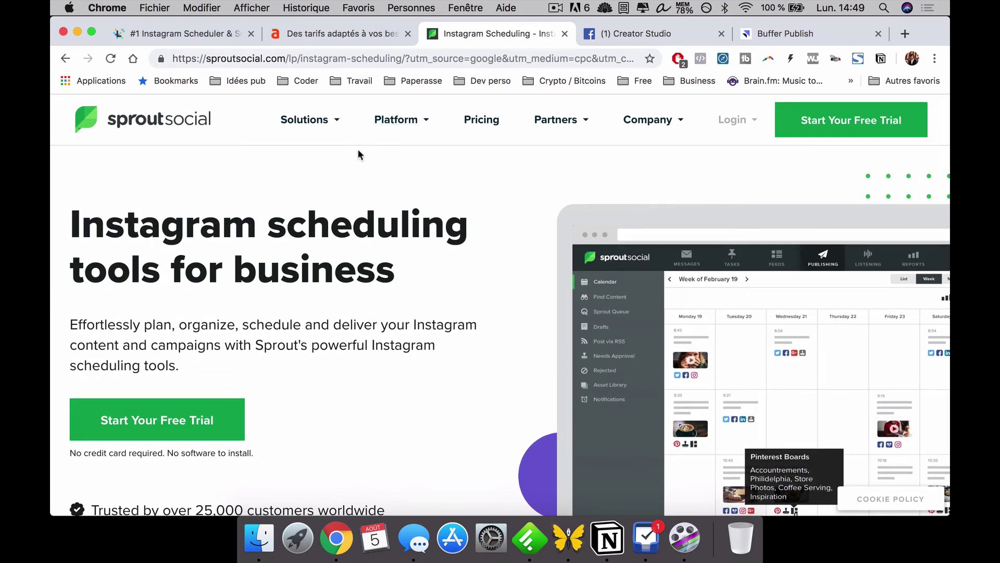
{"action": "left_click", "coordinate": [193, 31]}
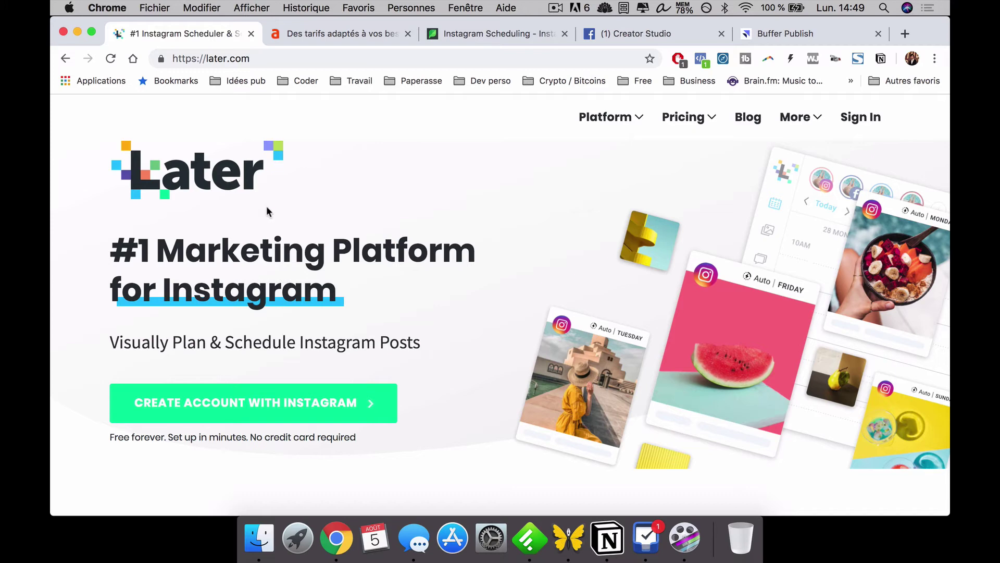
{"action": "left_click", "coordinate": [344, 31]}
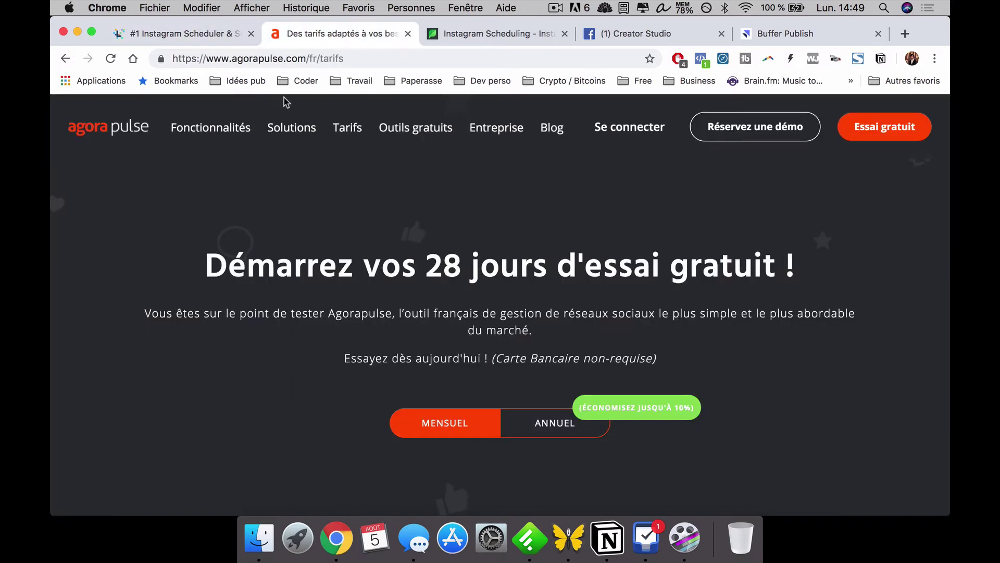
{"action": "left_click", "coordinate": [461, 36]}
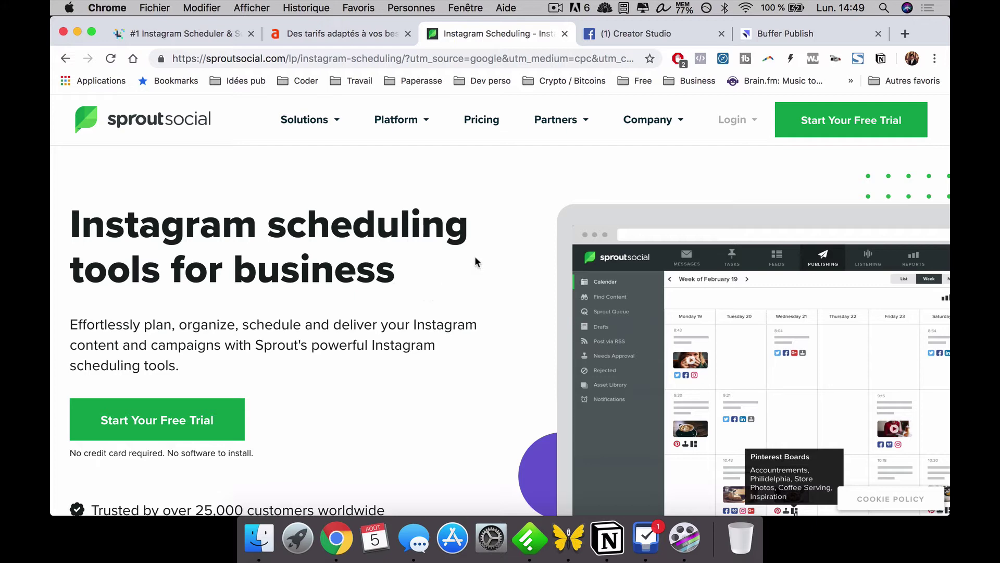
- Switch to Facebook Creator Studio and check the scheduling, backdating and draft options of the Create Post form
{"action": "left_click", "coordinate": [671, 36]}
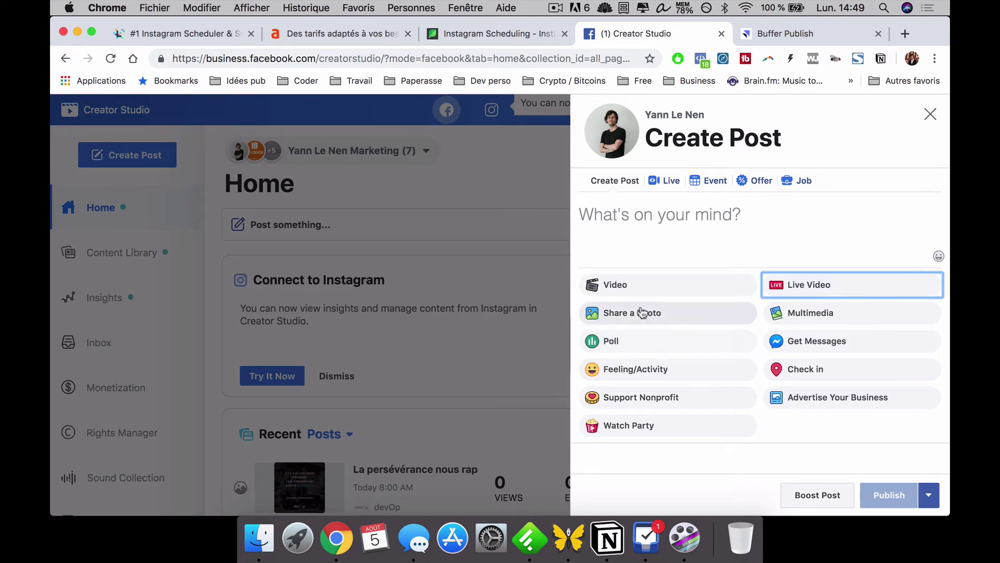
{"action": "left_click", "coordinate": [928, 495]}
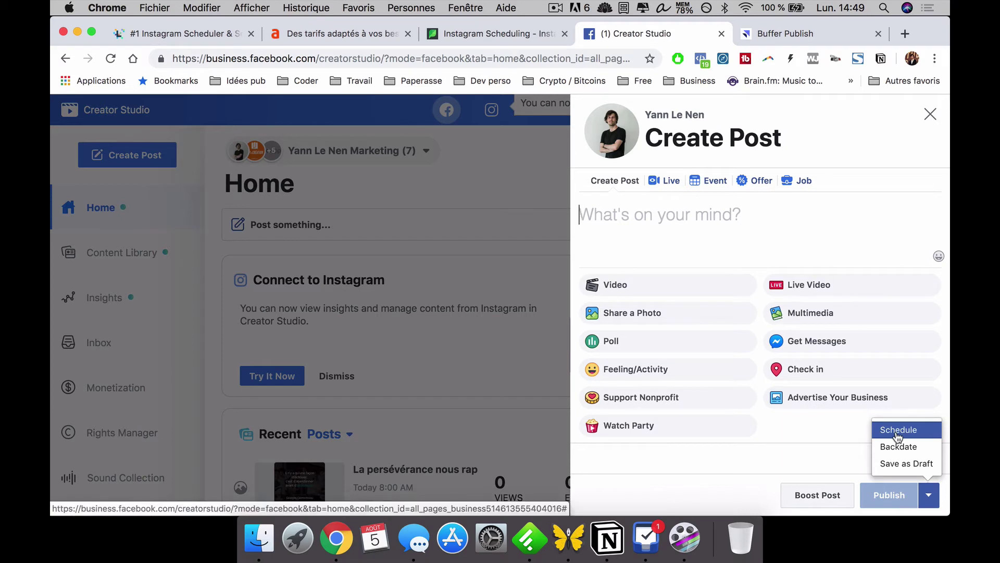
{"action": "left_click", "coordinate": [730, 210]}
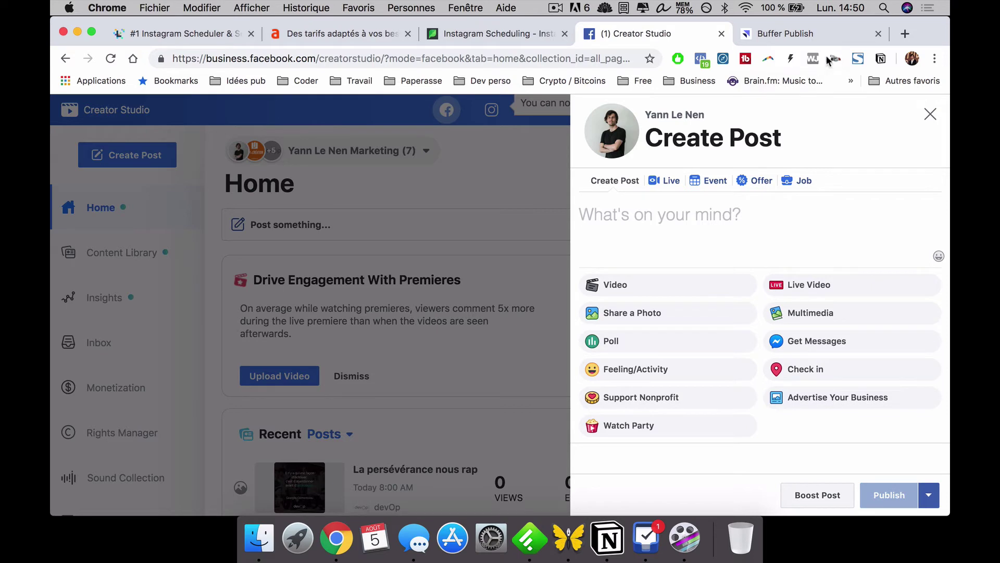
- Glance at Buffer, recheck the Agorapulse pricing plans, and return that site to its Instagram page
{"action": "left_click", "coordinate": [815, 33]}
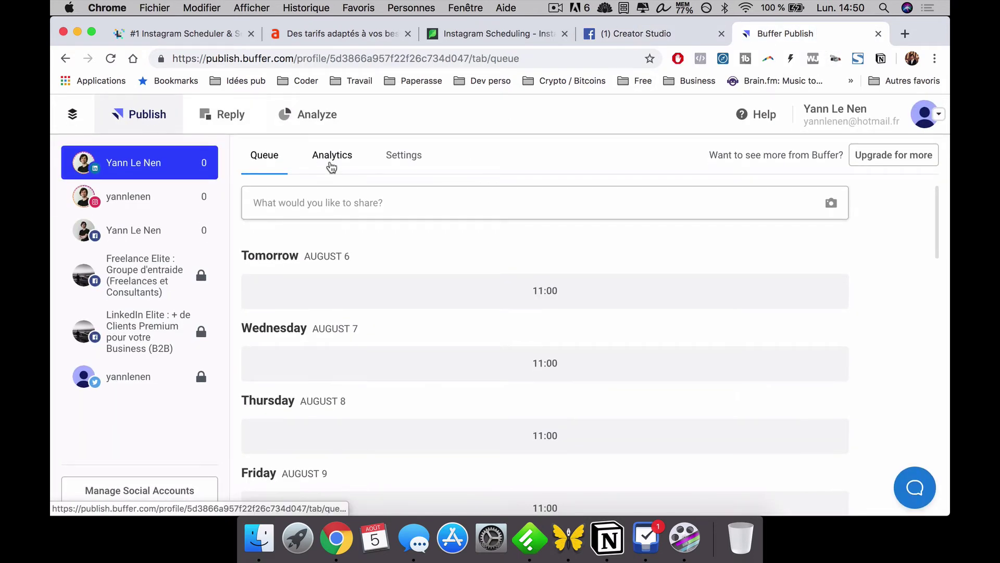
{"action": "left_click", "coordinate": [343, 34]}
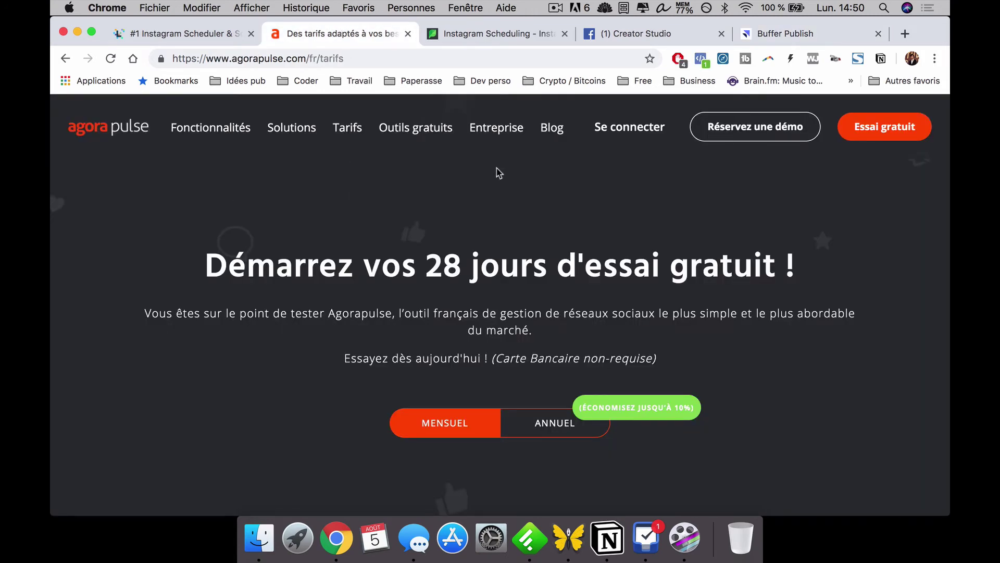
{"action": "scroll", "coordinate": [496, 172], "scroll_direction": "down", "scroll_amount": 10}
{"action": "scroll", "coordinate": [496, 172], "scroll_direction": "up", "scroll_amount": 7}
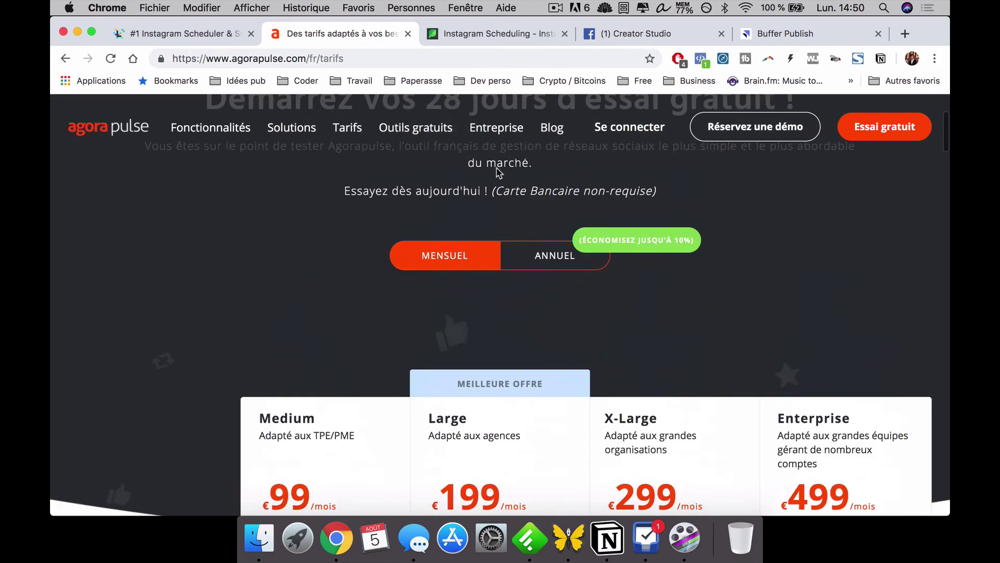
{"action": "left_click", "coordinate": [66, 58]}
- Switch to Buffer Publish and look through the daily time slots in the LinkedIn account's queue
{"action": "left_click", "coordinate": [790, 34]}
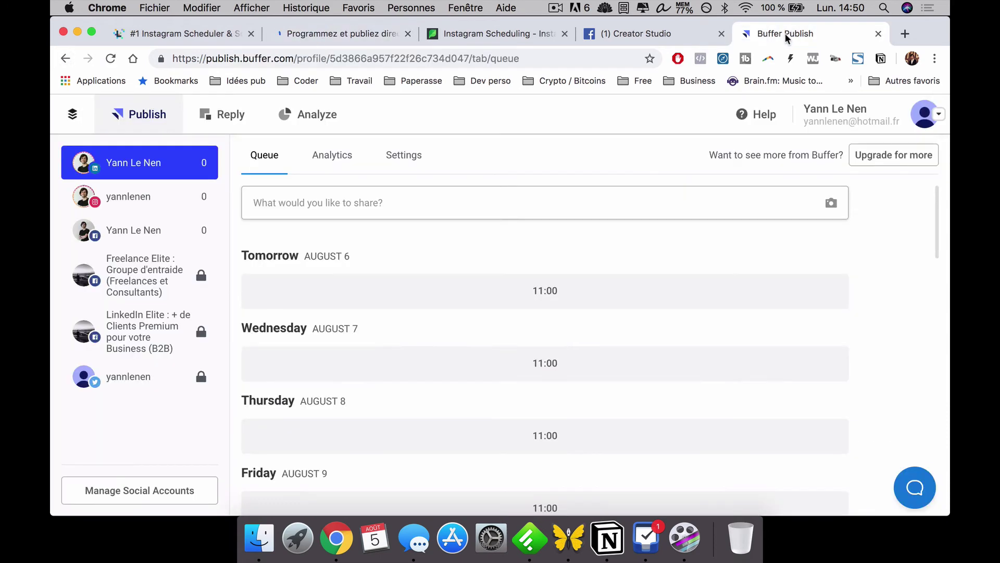
{"action": "scroll", "coordinate": [373, 315], "scroll_direction": "down", "scroll_amount": 10}
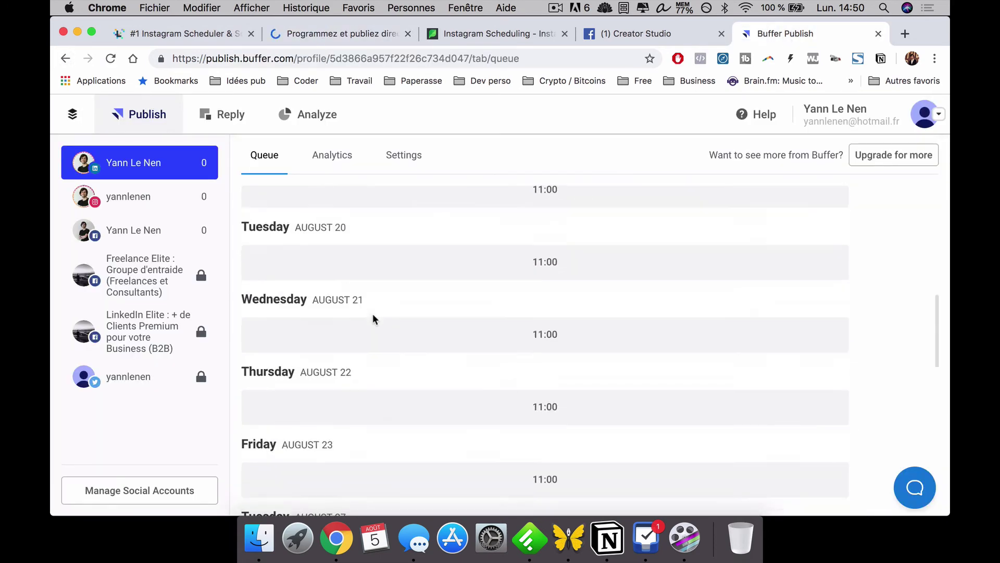
{"action": "scroll", "coordinate": [373, 315], "scroll_direction": "up", "scroll_amount": 3}
{"action": "scroll", "coordinate": [373, 316], "scroll_direction": "up", "scroll_amount": 10}
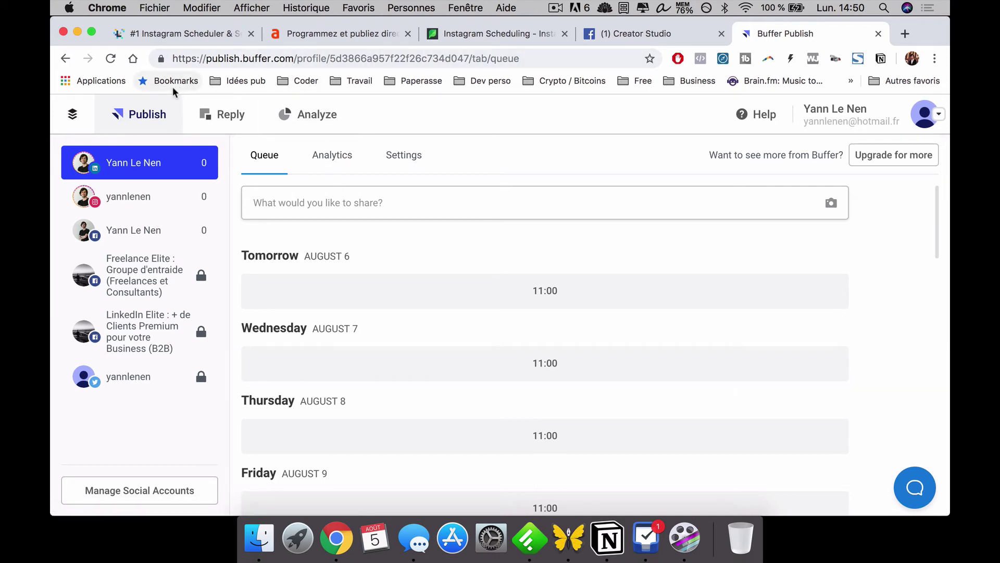
- Try out a new Buffer post addressed only to the Instagram account, with the LinkedIn account deselected, and dismiss it unsaved
{"action": "left_click", "coordinate": [379, 208]}
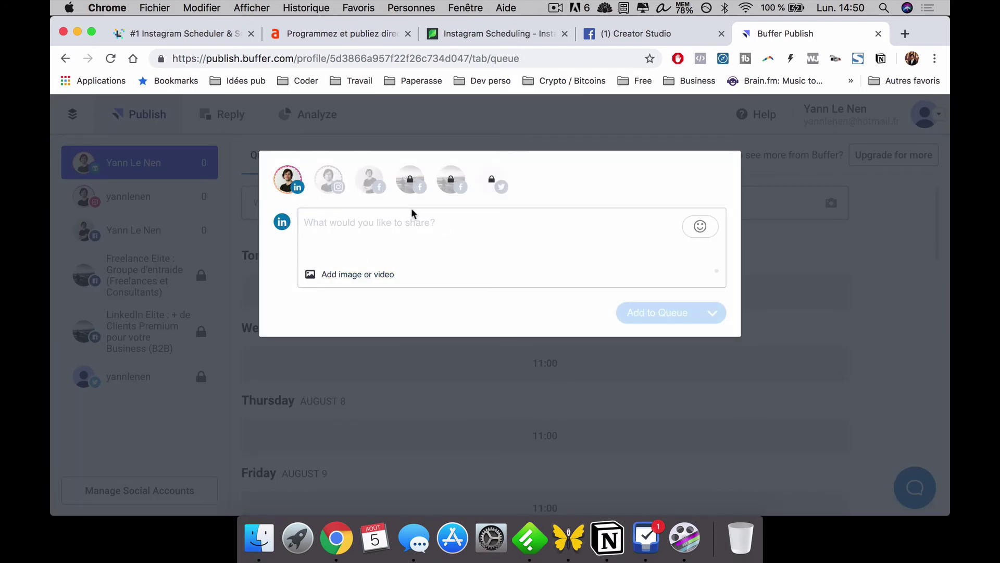
{"action": "left_click", "coordinate": [328, 179]}
{"action": "left_click", "coordinate": [288, 179]}
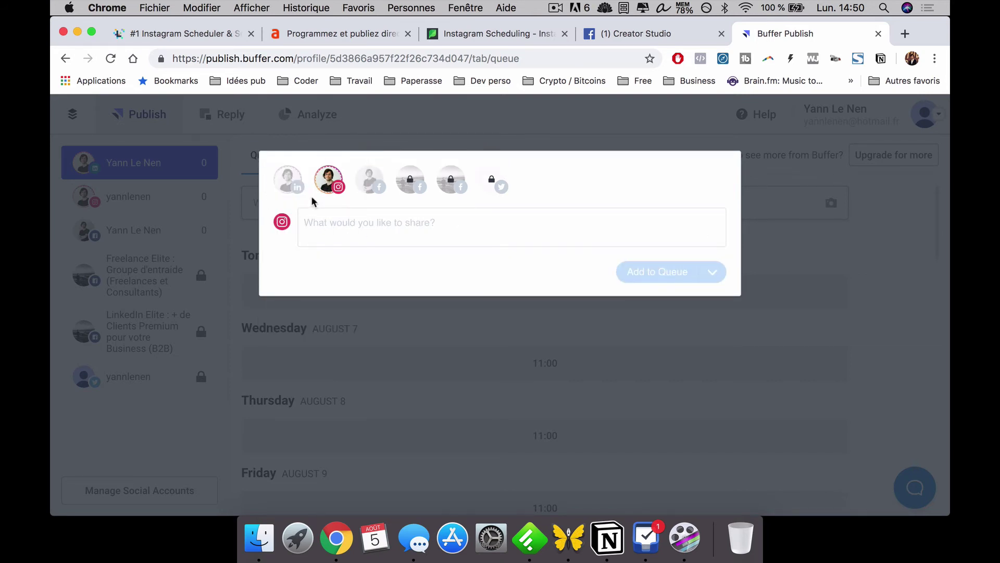
{"action": "left_click", "coordinate": [288, 178]}
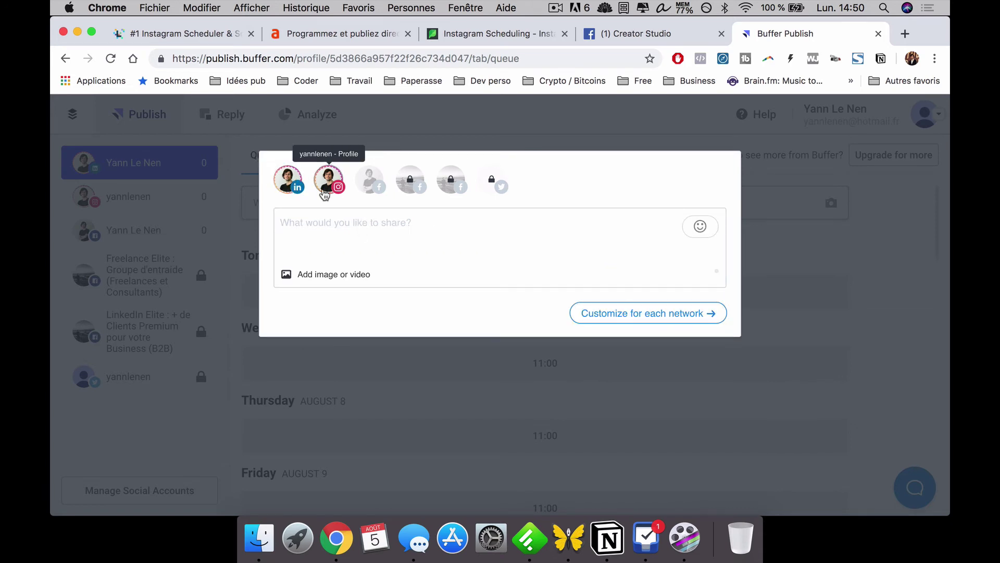
{"action": "left_click", "coordinate": [287, 178]}
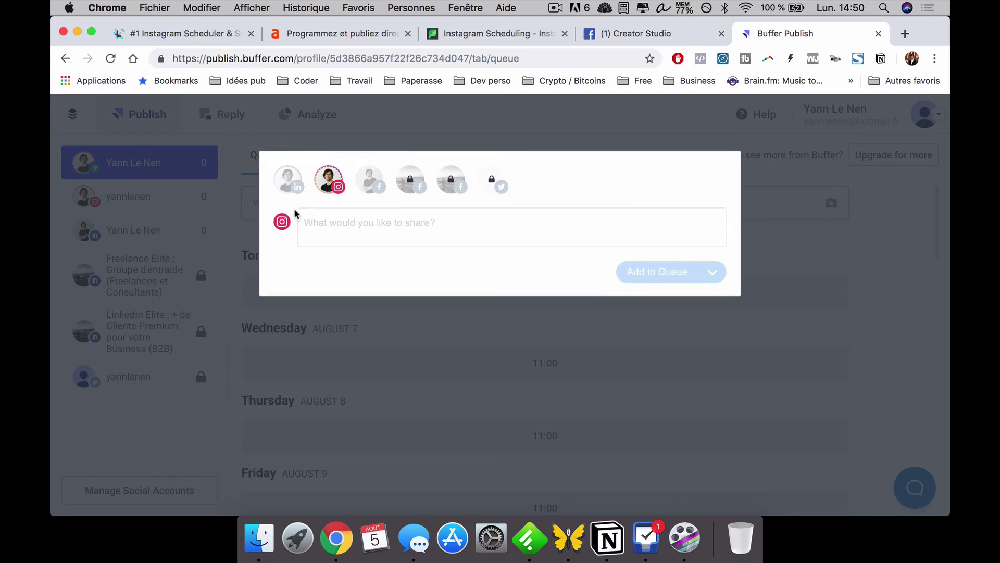
{"action": "left_click", "coordinate": [346, 227]}
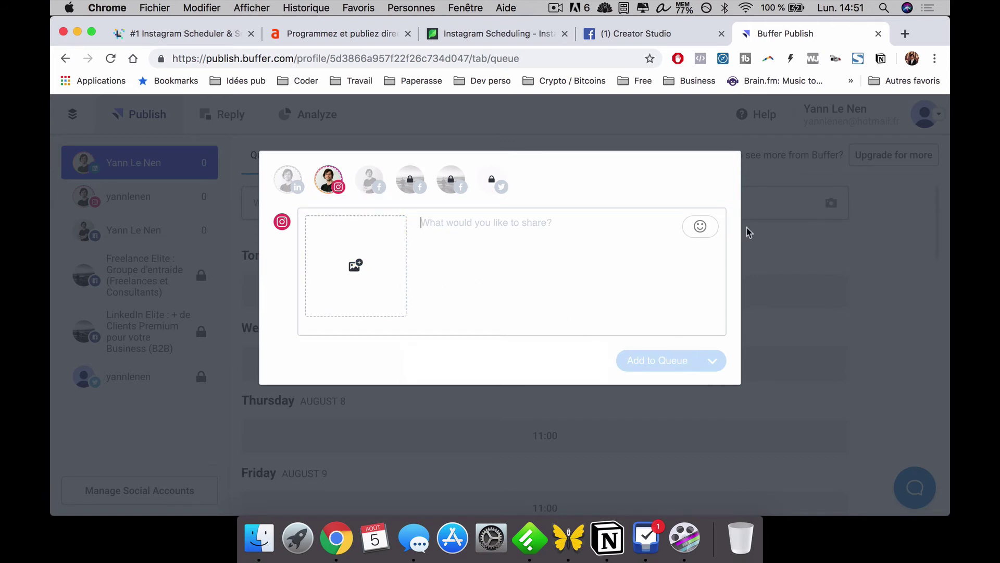
{"action": "left_click", "coordinate": [822, 290]}
- Open the Instagram account's posting queue in Buffer
{"action": "left_click", "coordinate": [184, 201]}
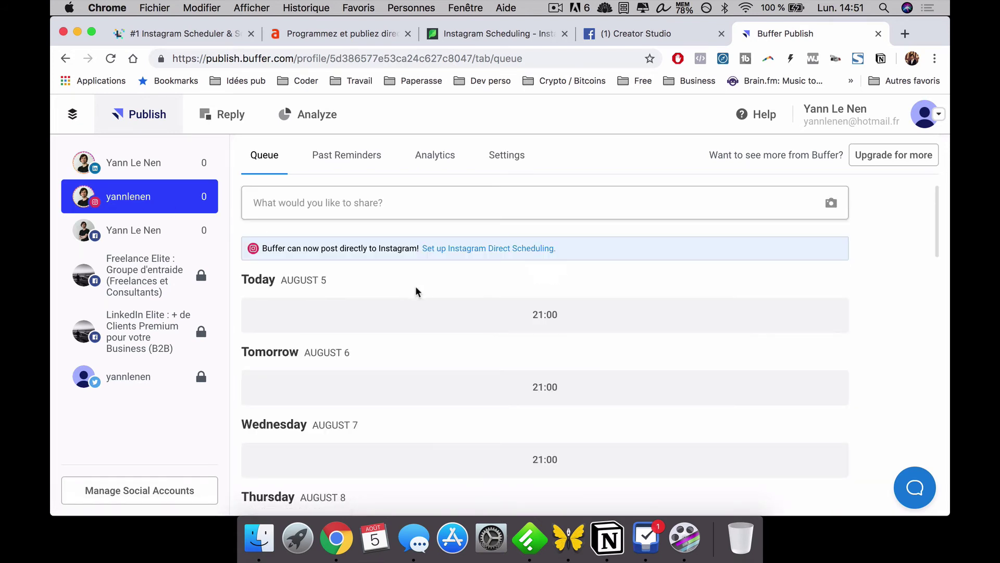
- Open the Instagram account's settings and review the general options for direct scheduling, link shortening and Google Analytics campaign tracking
{"action": "left_click", "coordinate": [511, 157]}
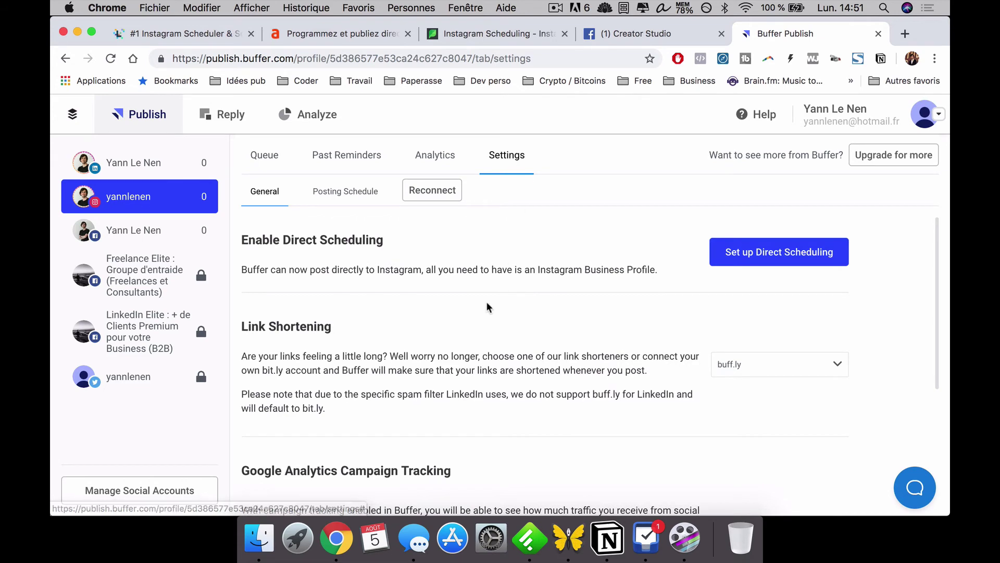
{"action": "scroll", "coordinate": [486, 302], "scroll_direction": "down", "scroll_amount": 5}
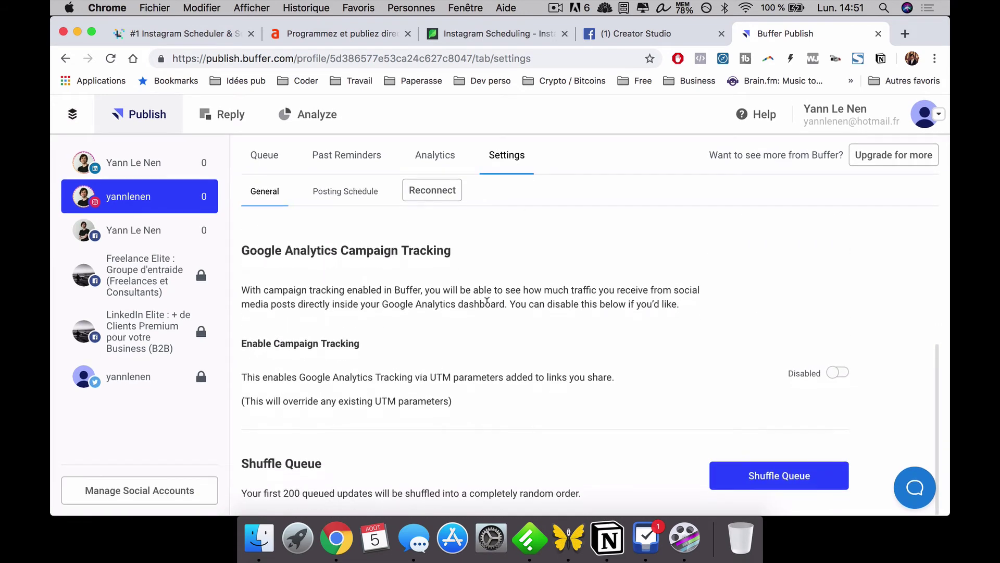
{"action": "scroll", "coordinate": [506, 386], "scroll_direction": "up", "scroll_amount": 5}
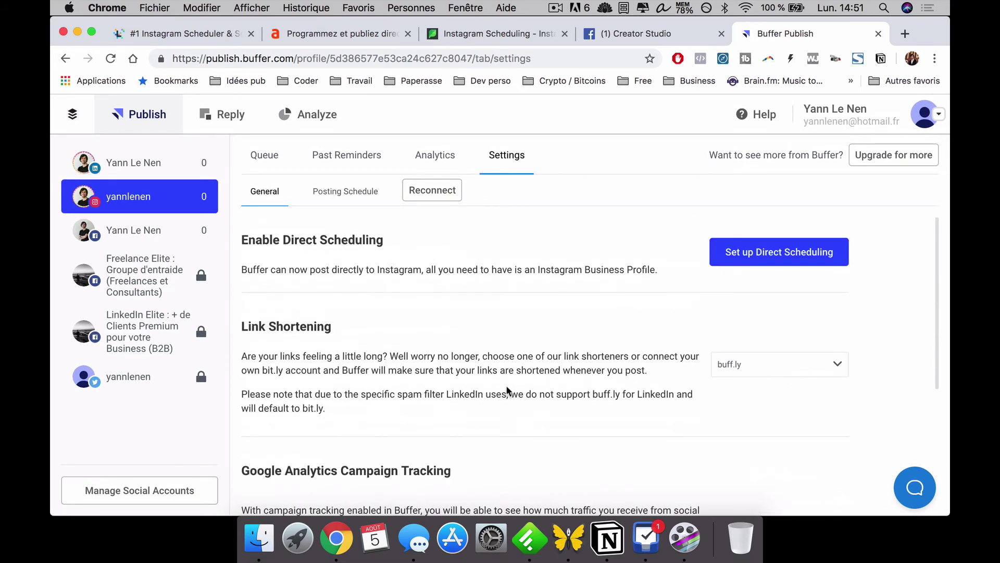
- Review the Instagram account's posting schedule, including the timezone and weekly posting times, and return to the general settings
{"action": "left_click", "coordinate": [332, 202]}
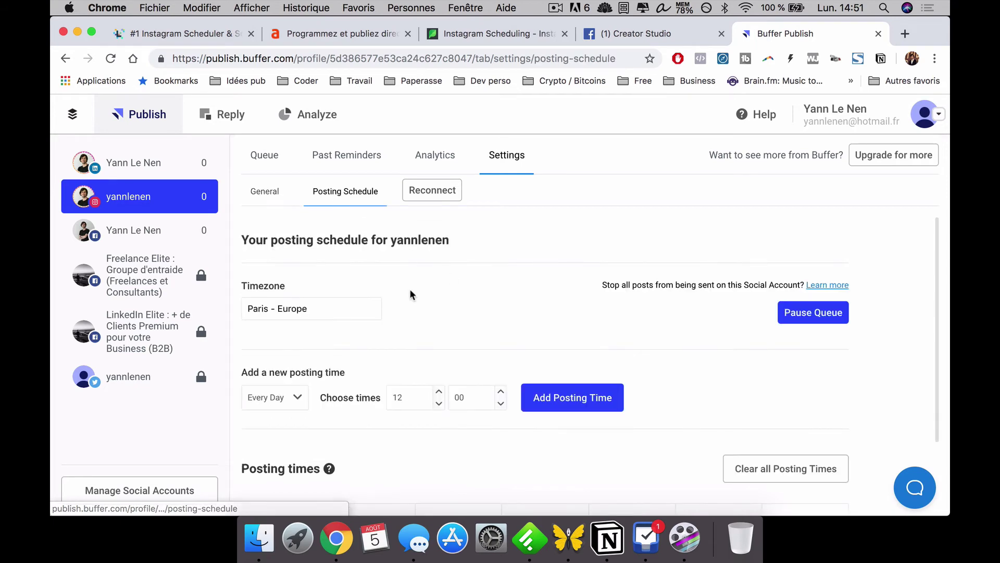
{"action": "scroll", "coordinate": [454, 243], "scroll_direction": "down", "scroll_amount": 3}
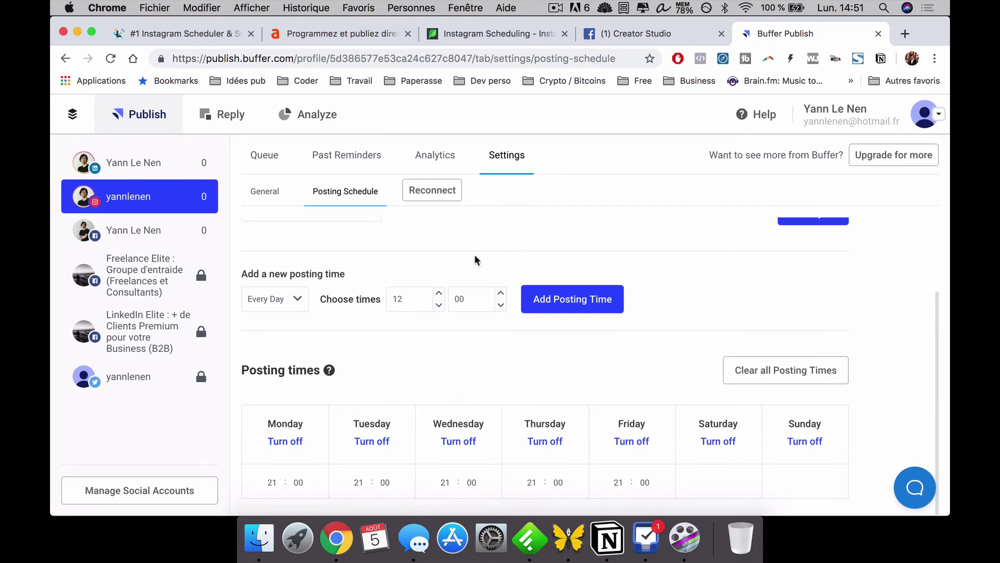
{"action": "scroll", "coordinate": [474, 254], "scroll_direction": "up", "scroll_amount": 3}
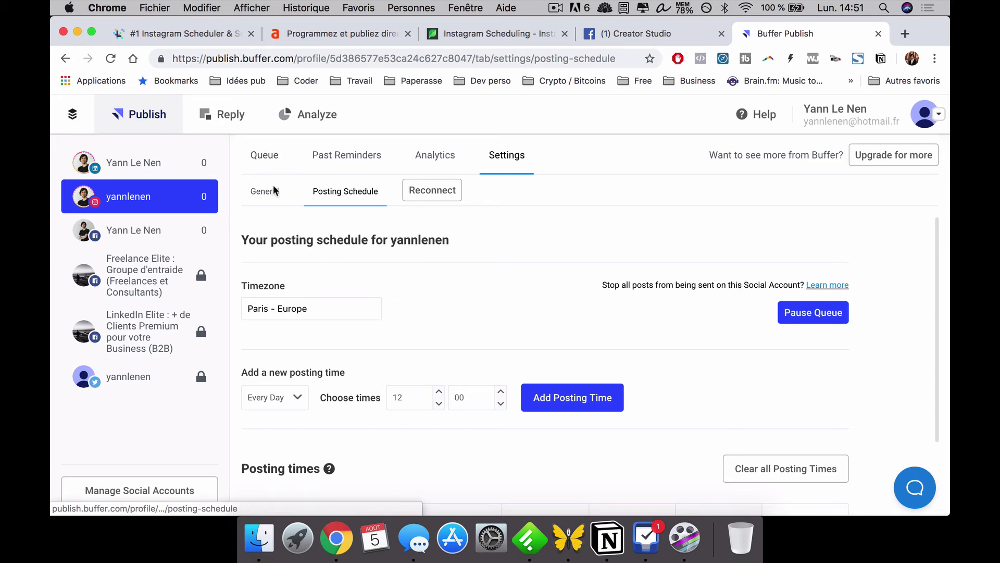
{"action": "left_click", "coordinate": [256, 193]}
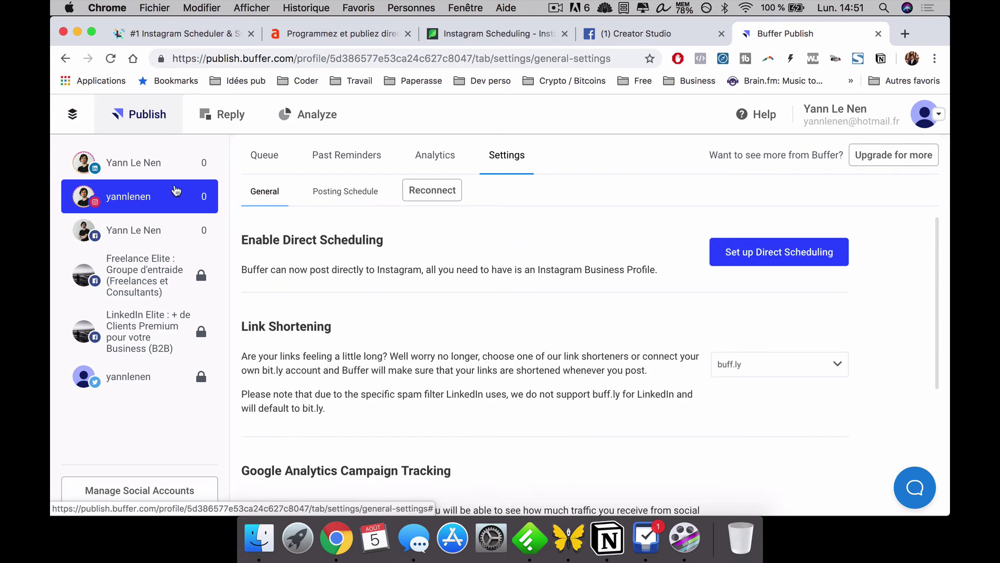
- Go back to the Instagram account's queue, view the blank new-post composer, and dismiss it unsaved
{"action": "left_click", "coordinate": [263, 157]}
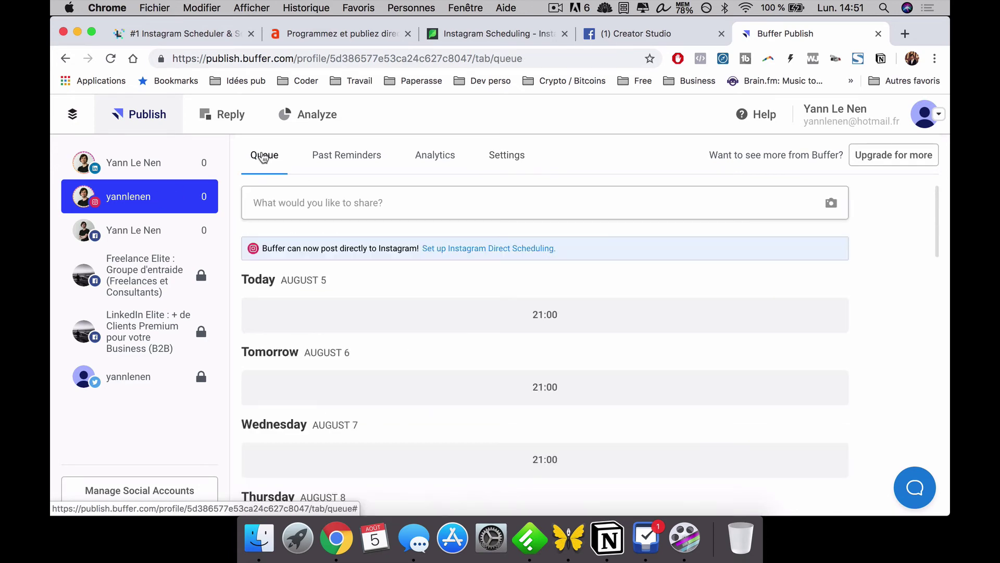
{"action": "left_click", "coordinate": [345, 203]}
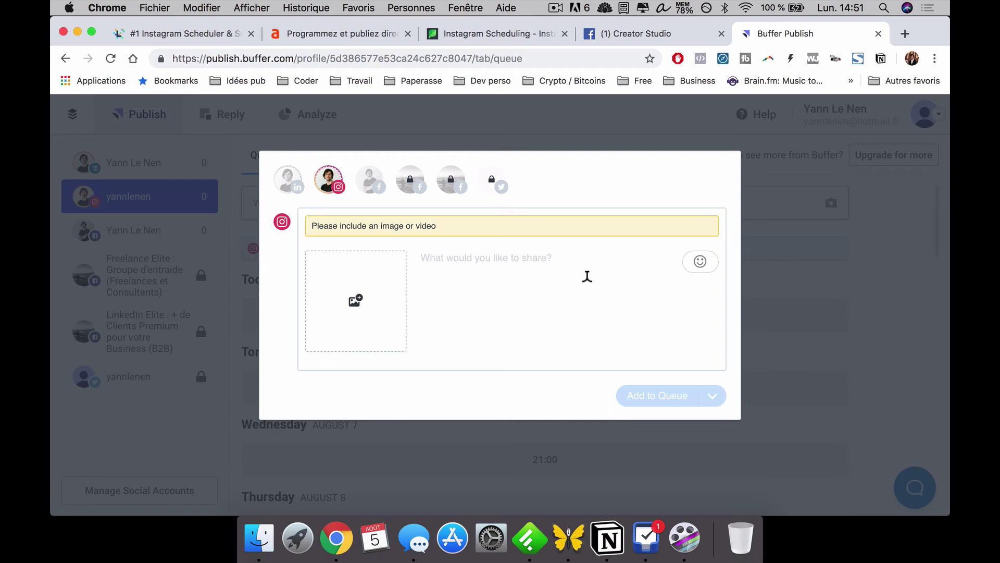
{"action": "left_click", "coordinate": [882, 276]}
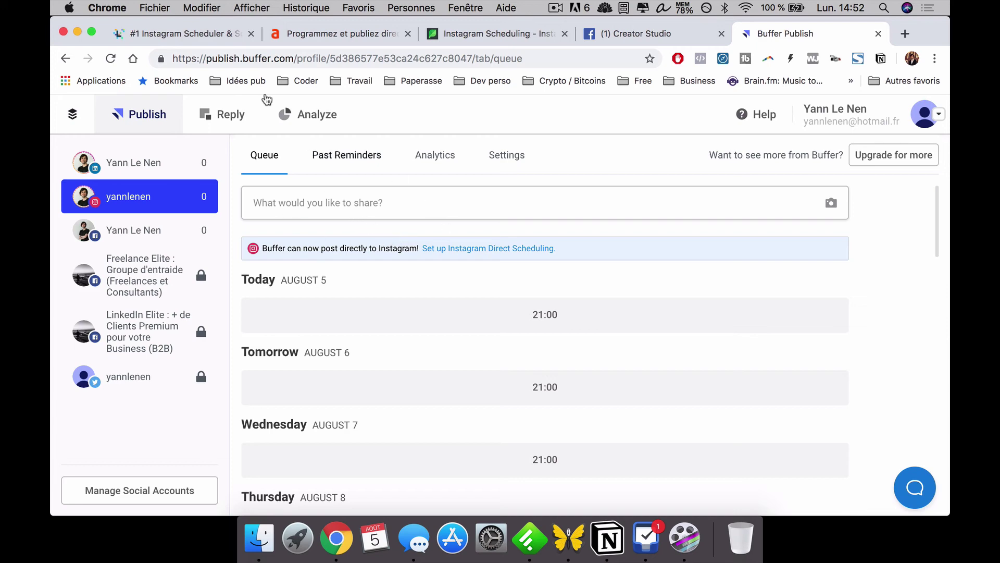
- Revisit the open pages of Later, Agorapulse, Sprout Social and Facebook Creator Studio in turn, ending back on the Buffer queue
{"action": "left_click", "coordinate": [183, 32]}
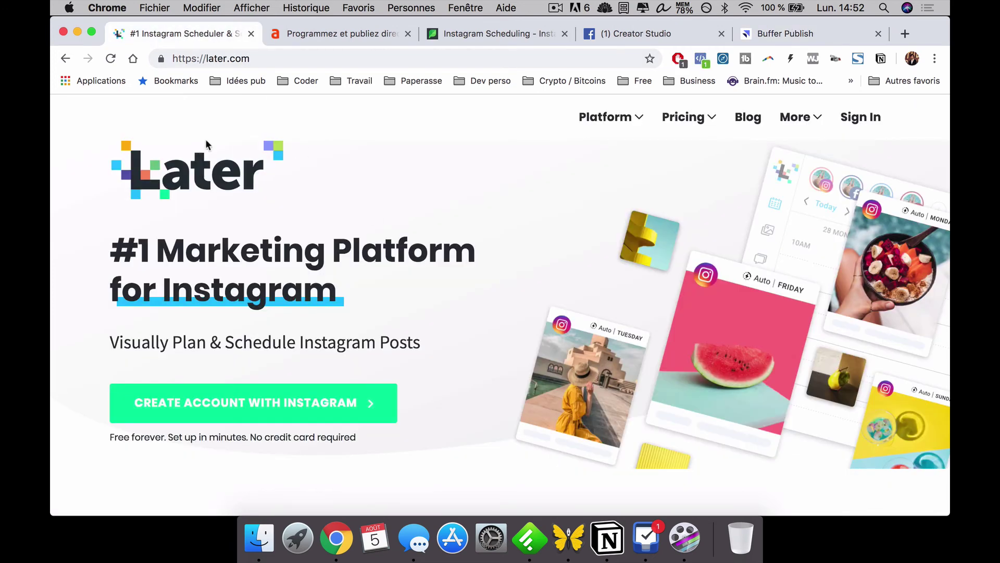
{"action": "left_click", "coordinate": [346, 31]}
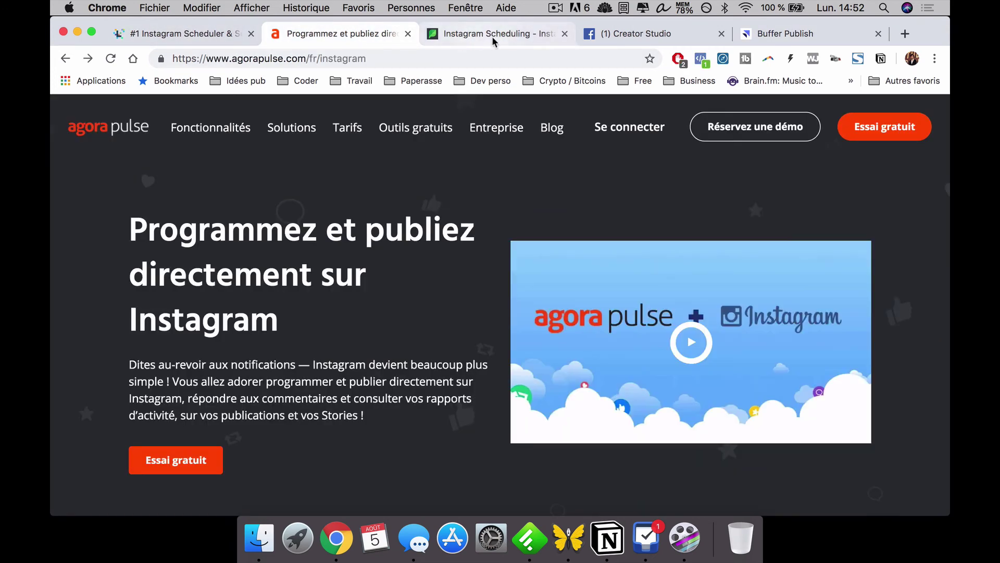
{"action": "left_click", "coordinate": [482, 38]}
{"action": "left_click", "coordinate": [604, 34]}
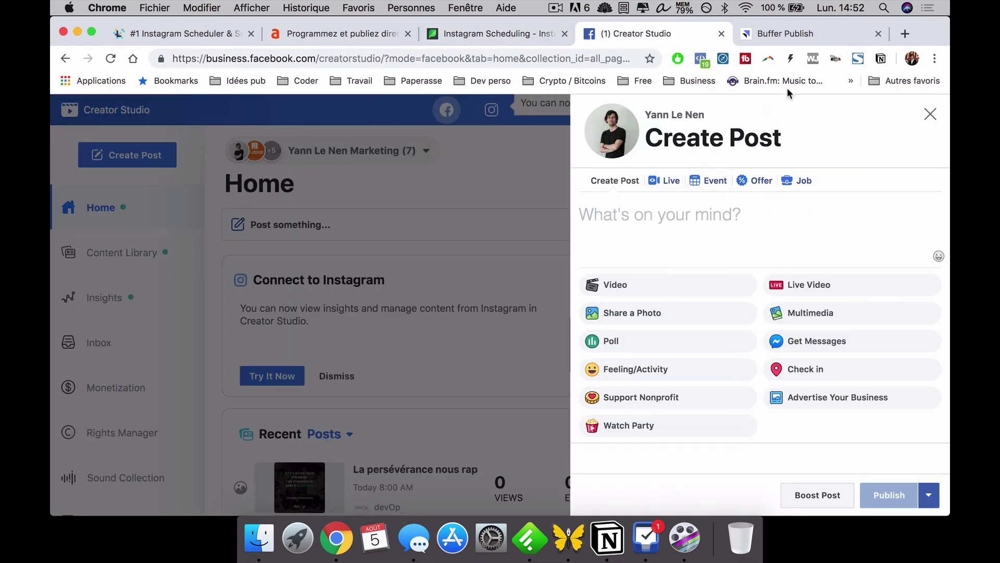
{"action": "left_click", "coordinate": [795, 32]}
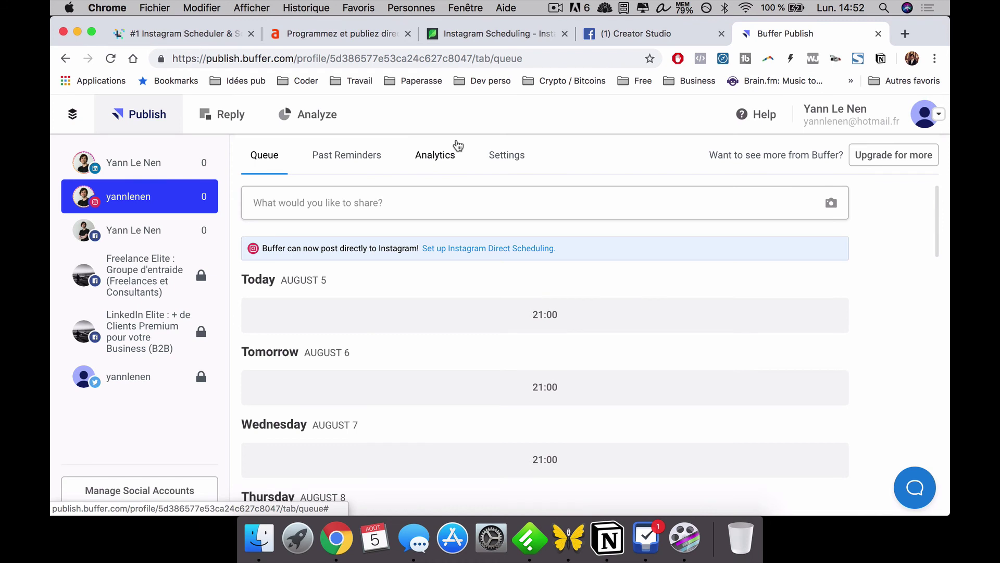